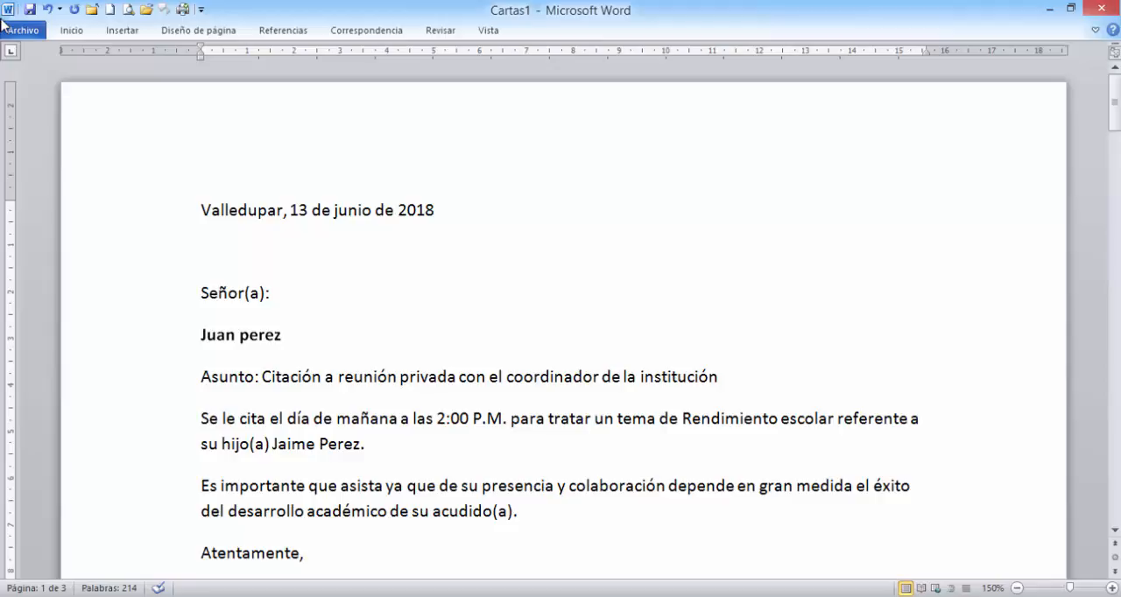
- Highlight in turn the letter's variable data: recipient's name, appointment time, meeting topic and child's name
scroll(2, 19, "down", 2)
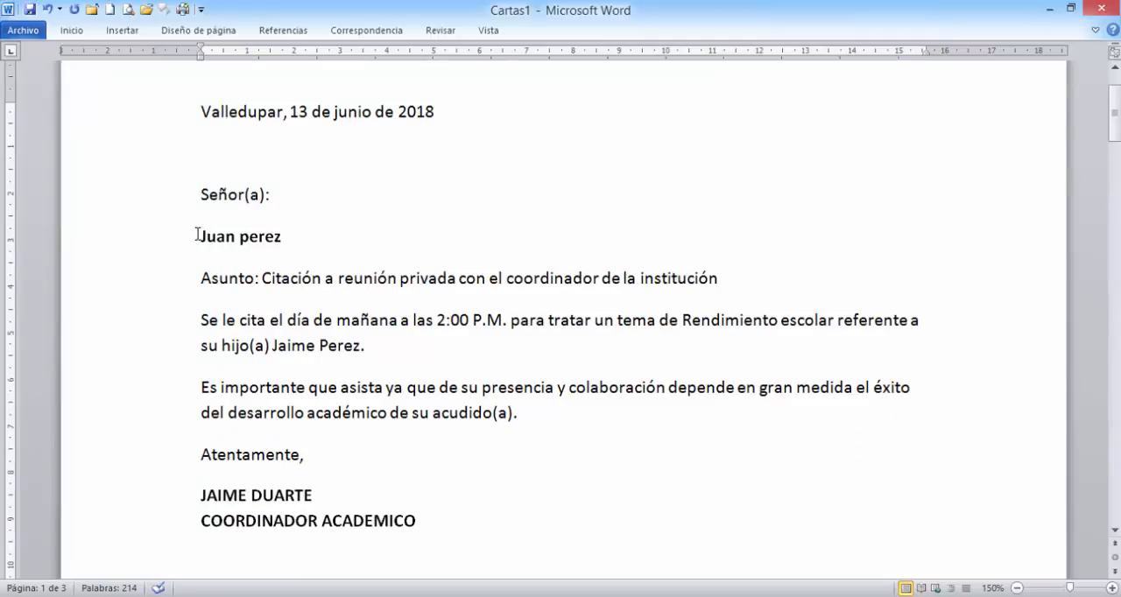
left_click_drag(198, 235, 292, 250)
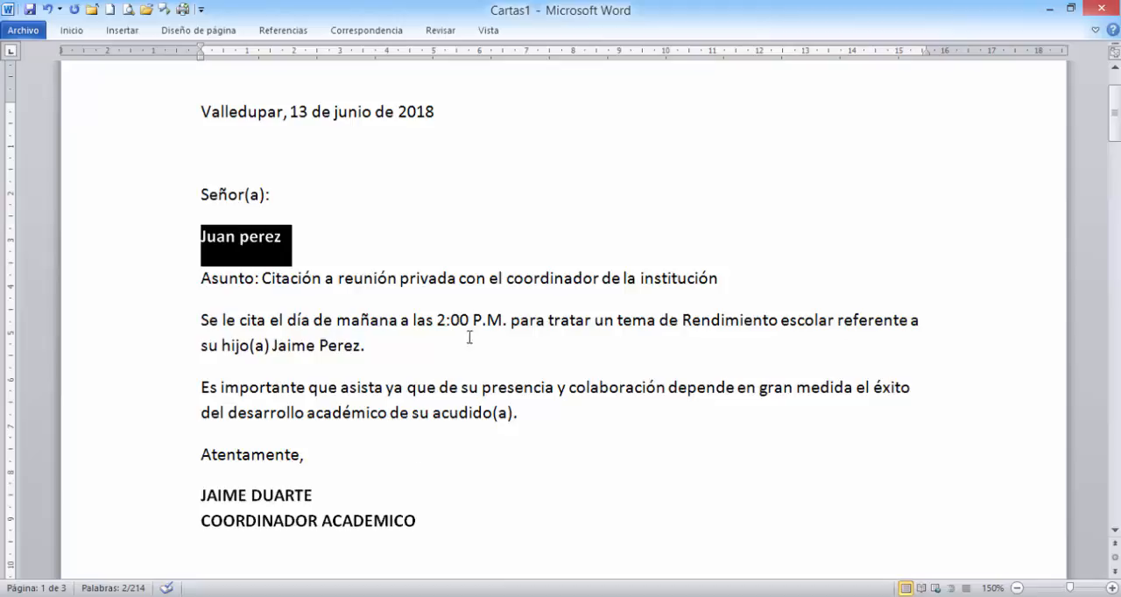
left_click_drag(441, 321, 510, 322)
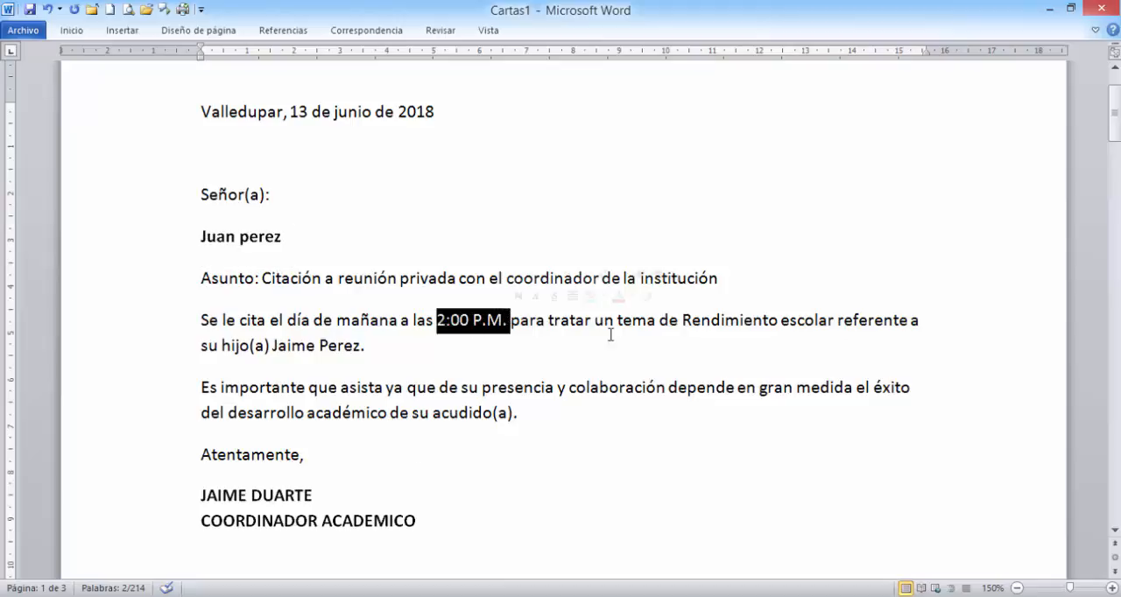
left_click(682, 321)
left_click_drag(682, 321, 836, 321)
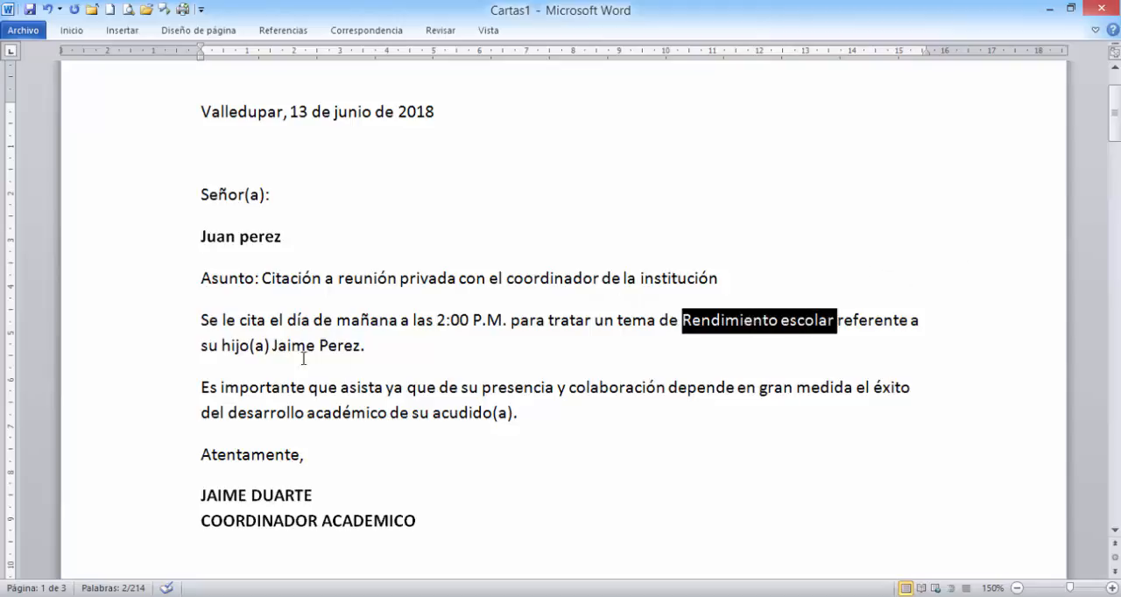
left_click_drag(272, 347, 331, 347)
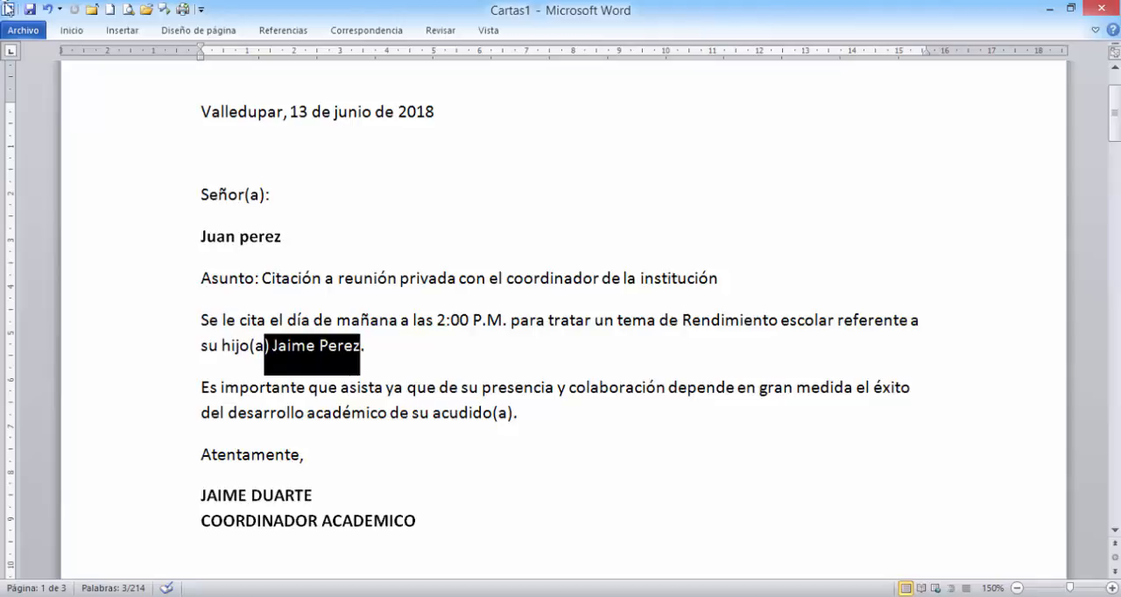
- Select the recipient's name, appointment time, meeting topic and child's name together as one multiple selection in the letter
left_click(404, 216)
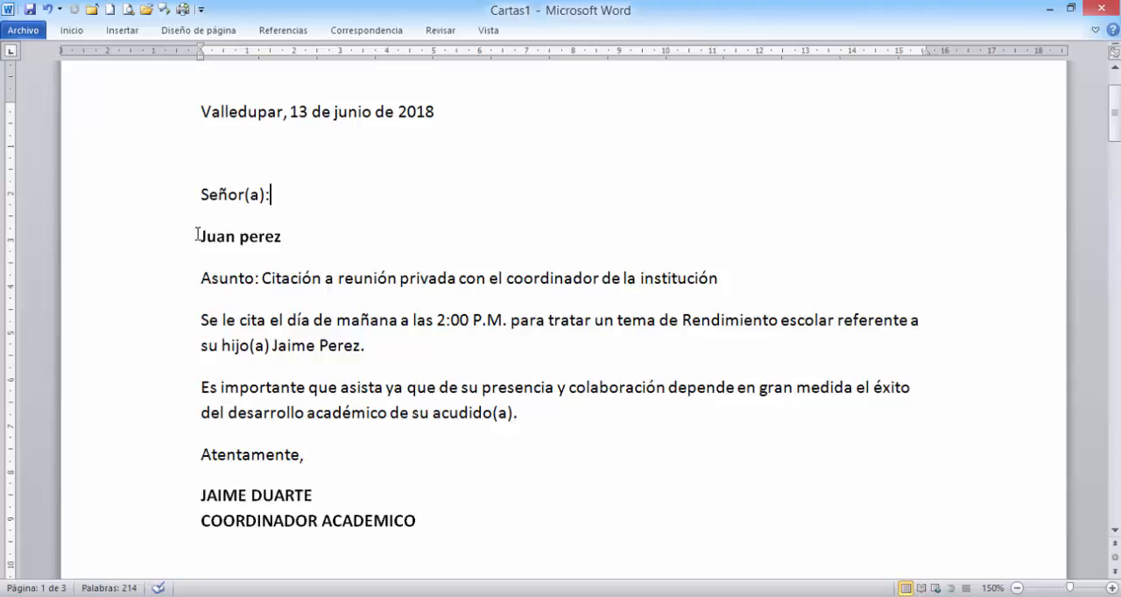
left_click_drag(198, 235, 294, 205)
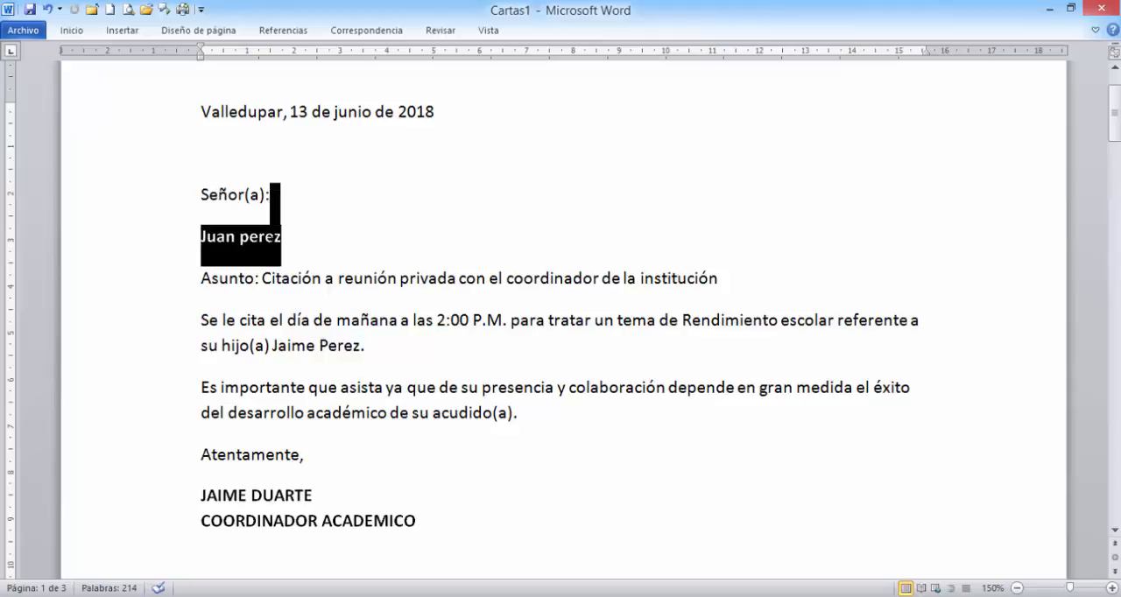
left_click(176, 242)
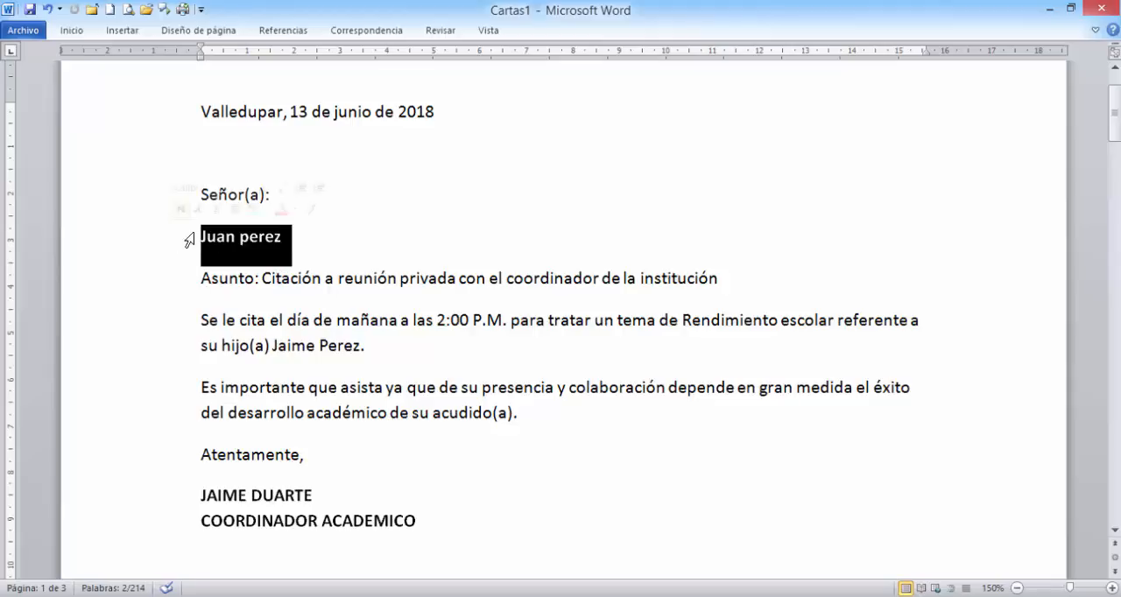
left_click_drag(436, 320, 504, 324)
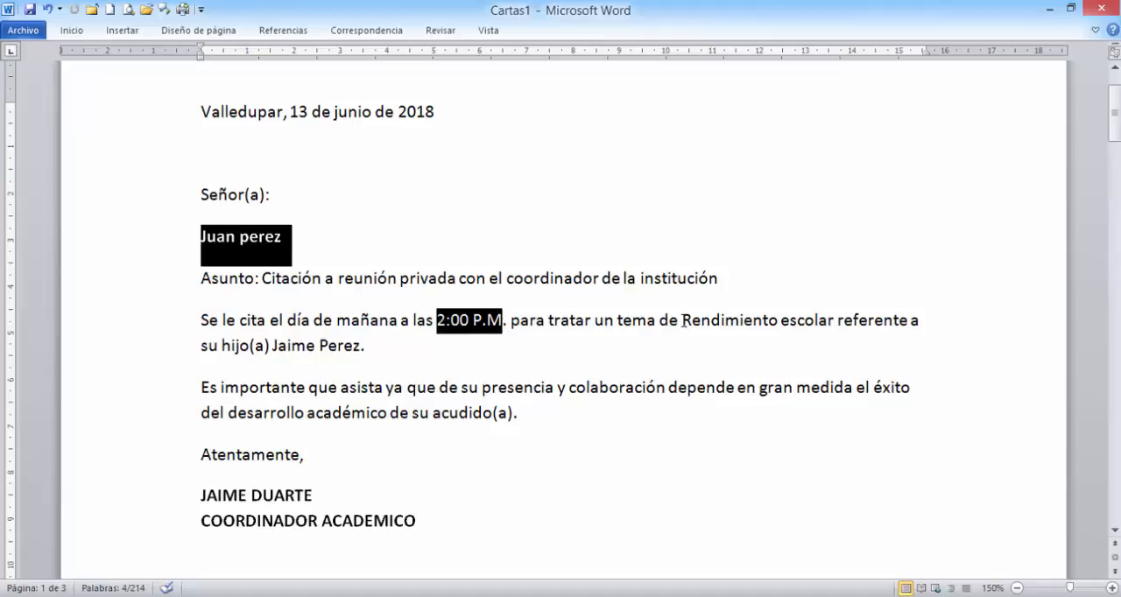
left_click_drag(682, 321, 821, 326)
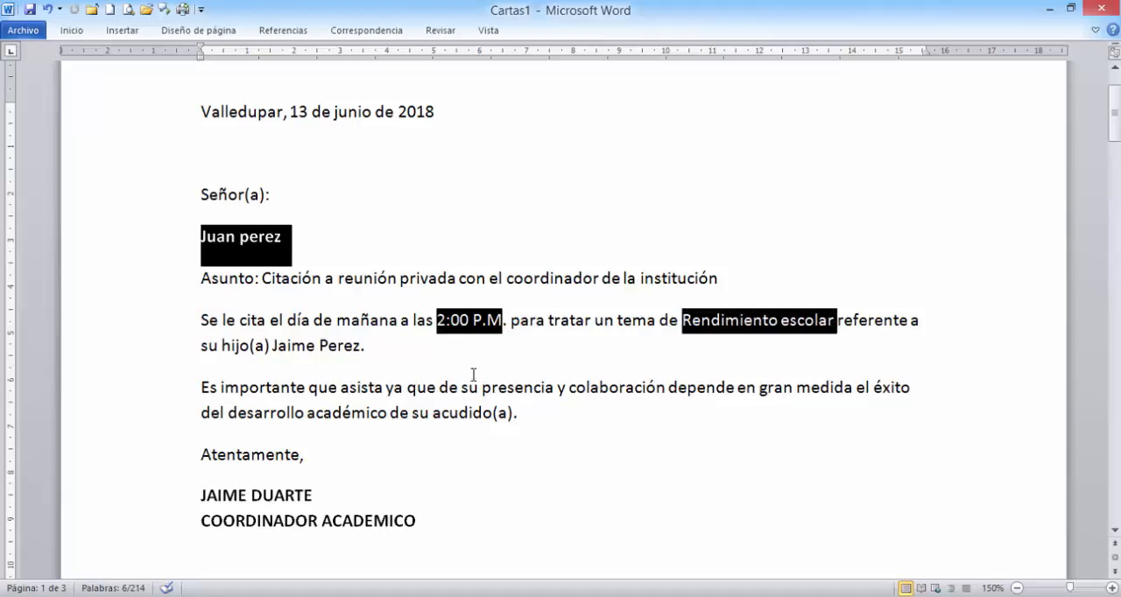
left_click_drag(274, 347, 359, 351)
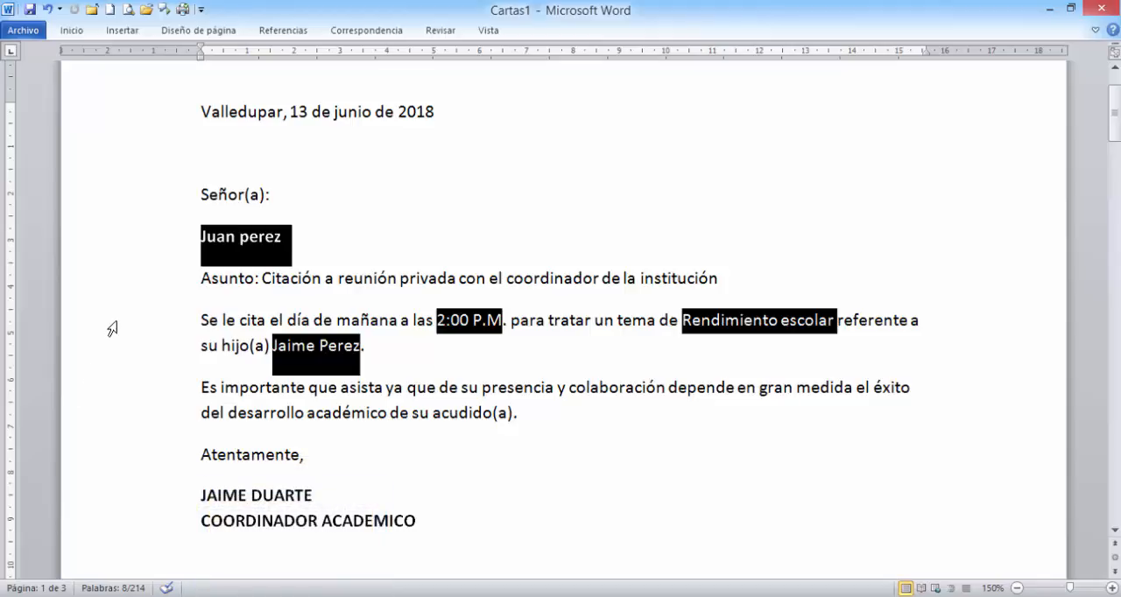
- Switch to the blank Excel workbook and enter the headers PADRE, HORA, TEMA and ESTUDIANTE in cells A1 to D1
left_click(290, 596)
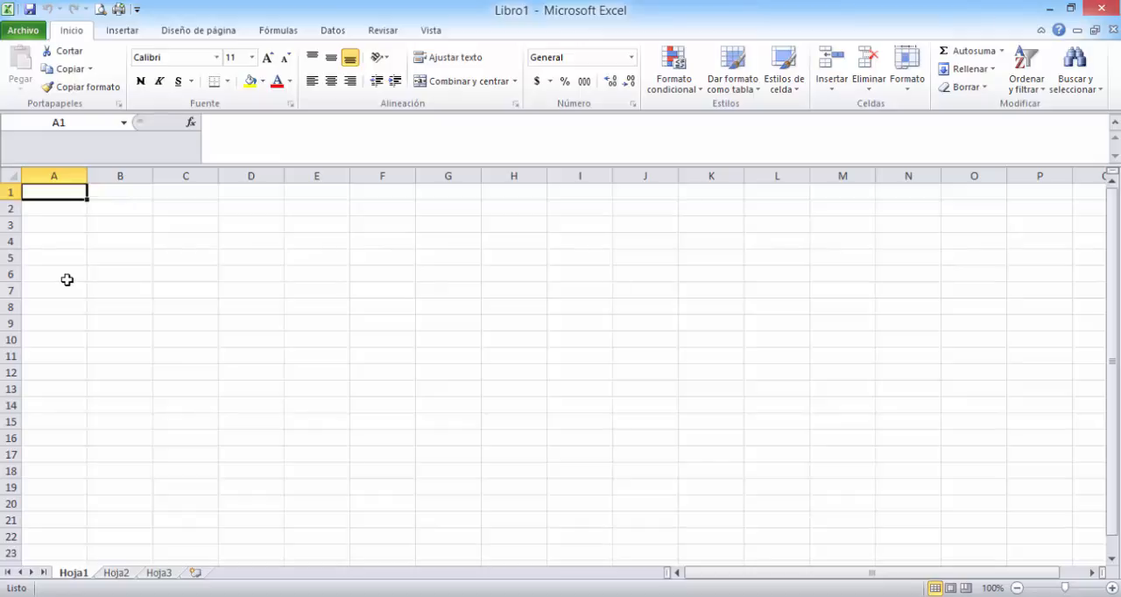
key("Right")
key("Right")
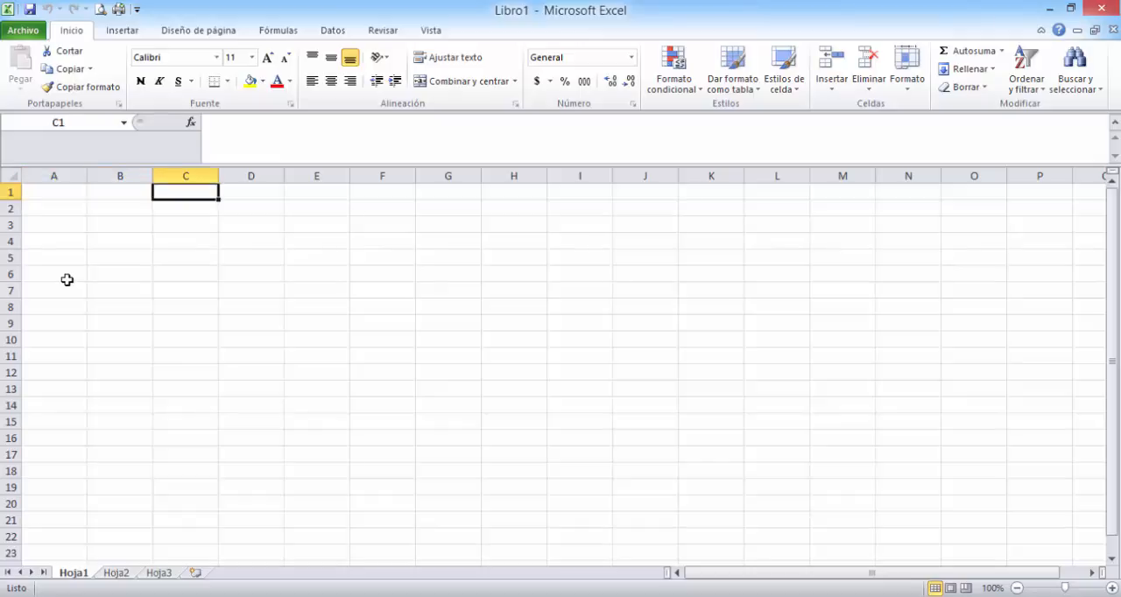
key("Left")
key("Left")
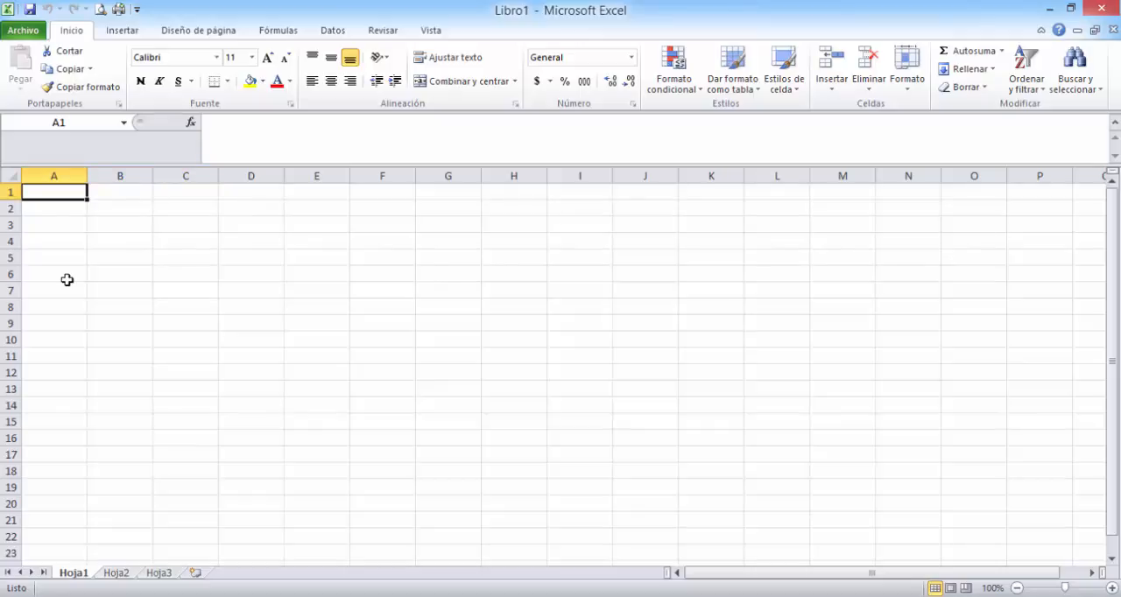
type("PADRE")
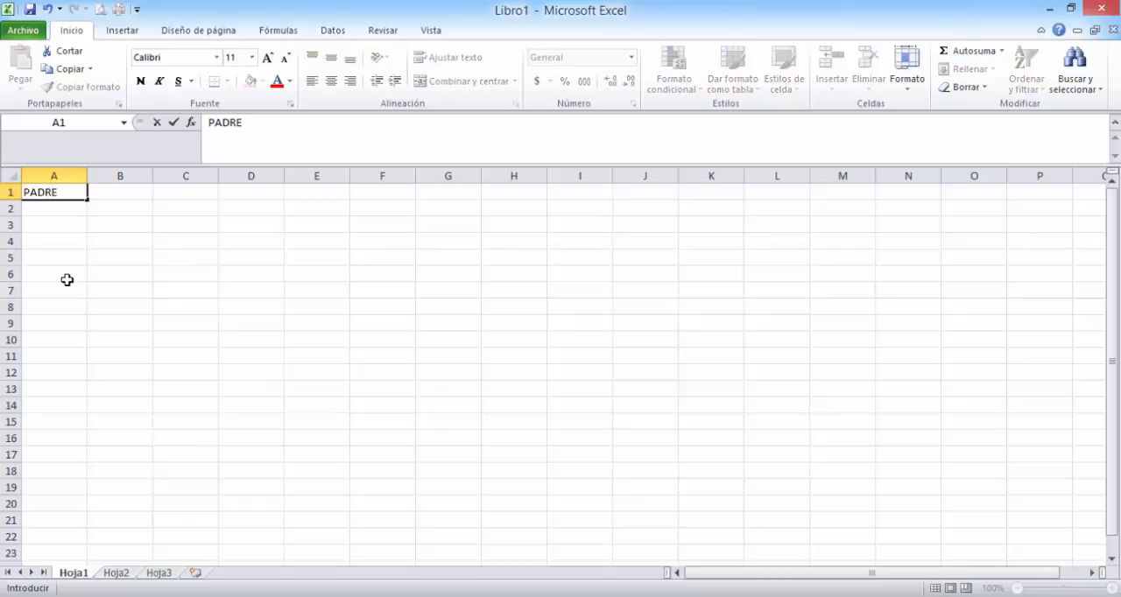
key("Right")
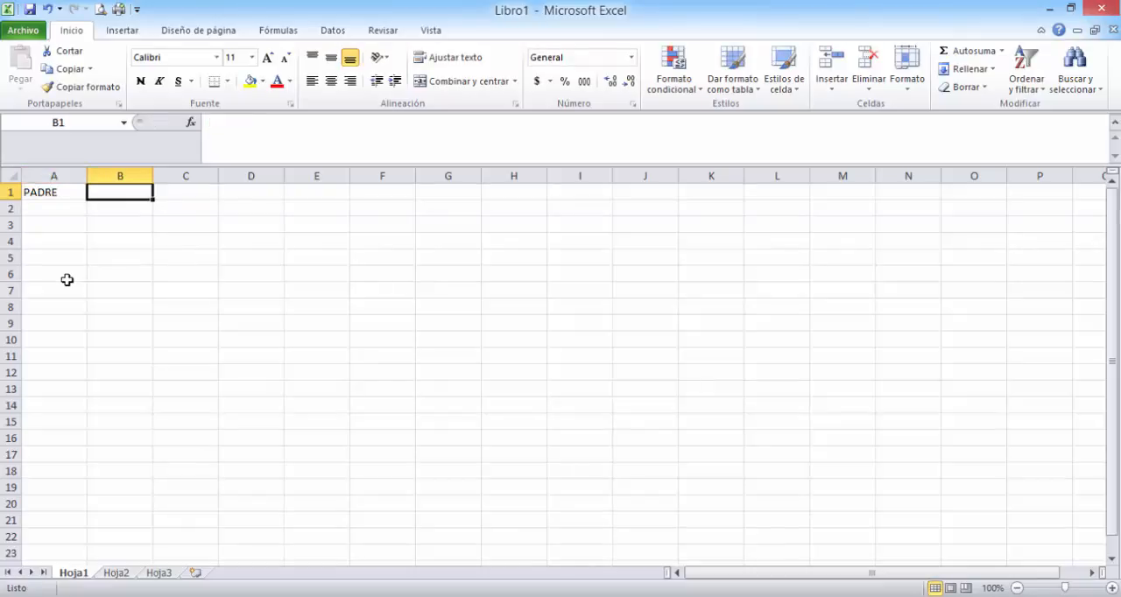
type("HORA")
key("Right")
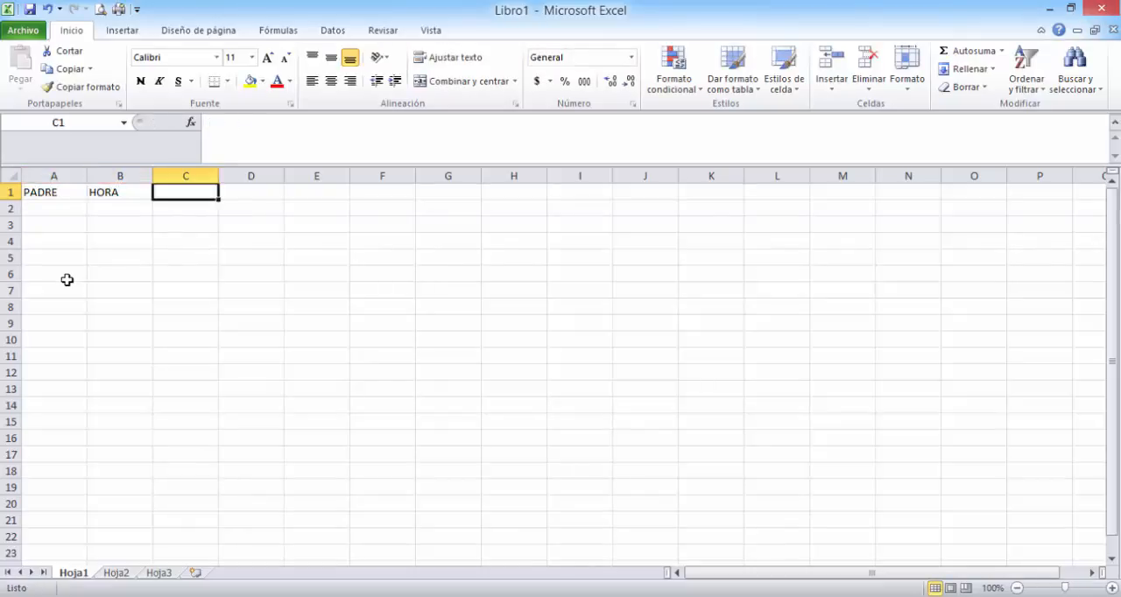
type("TEMA")
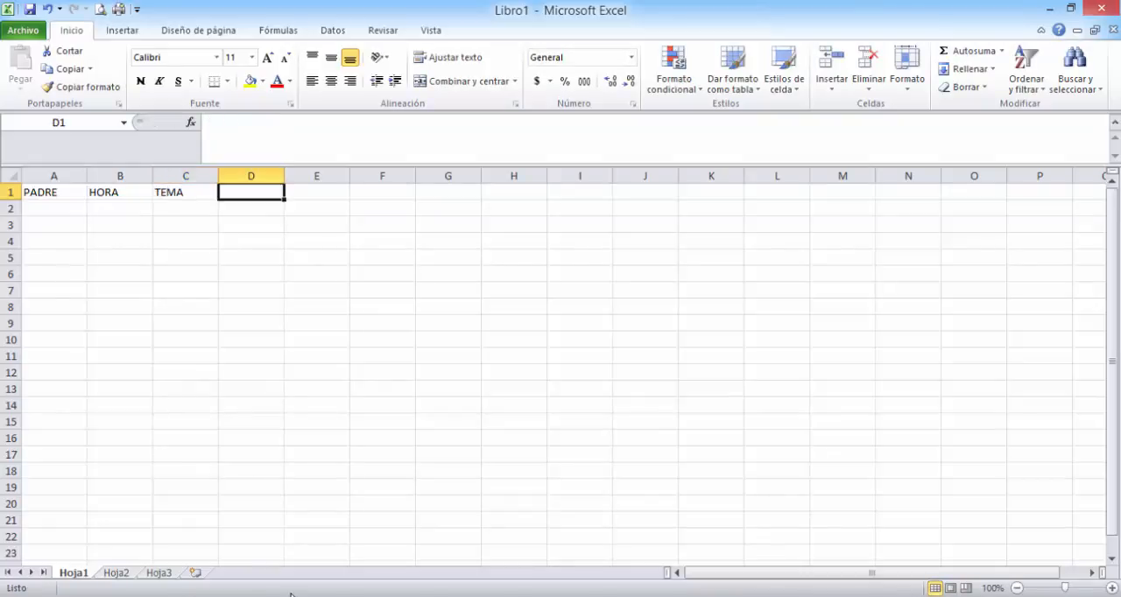
type("ESTU")
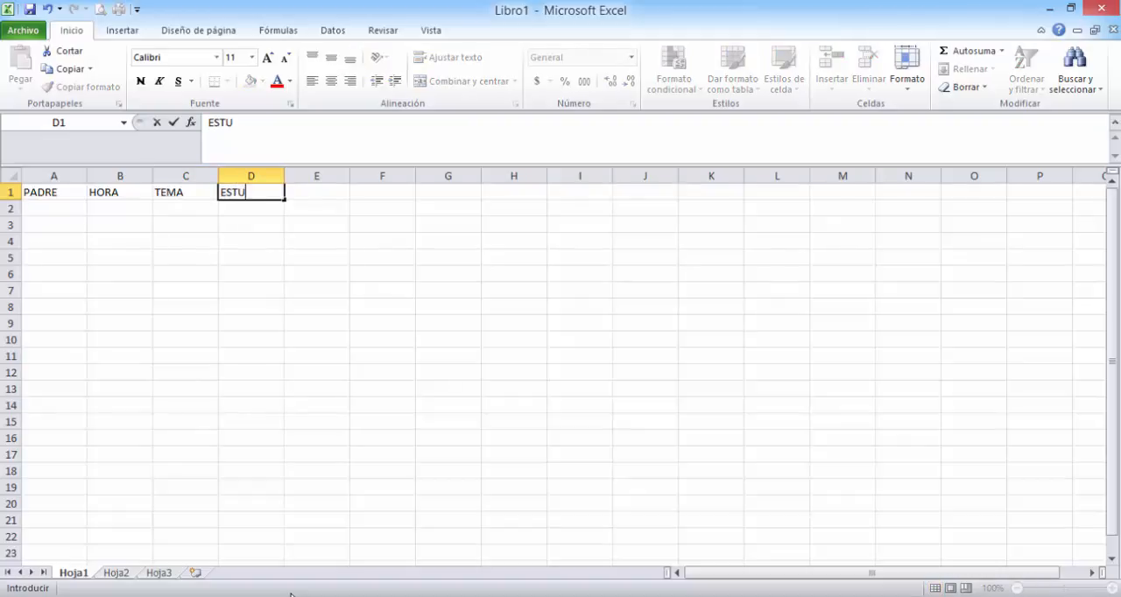
type("DIANTE")
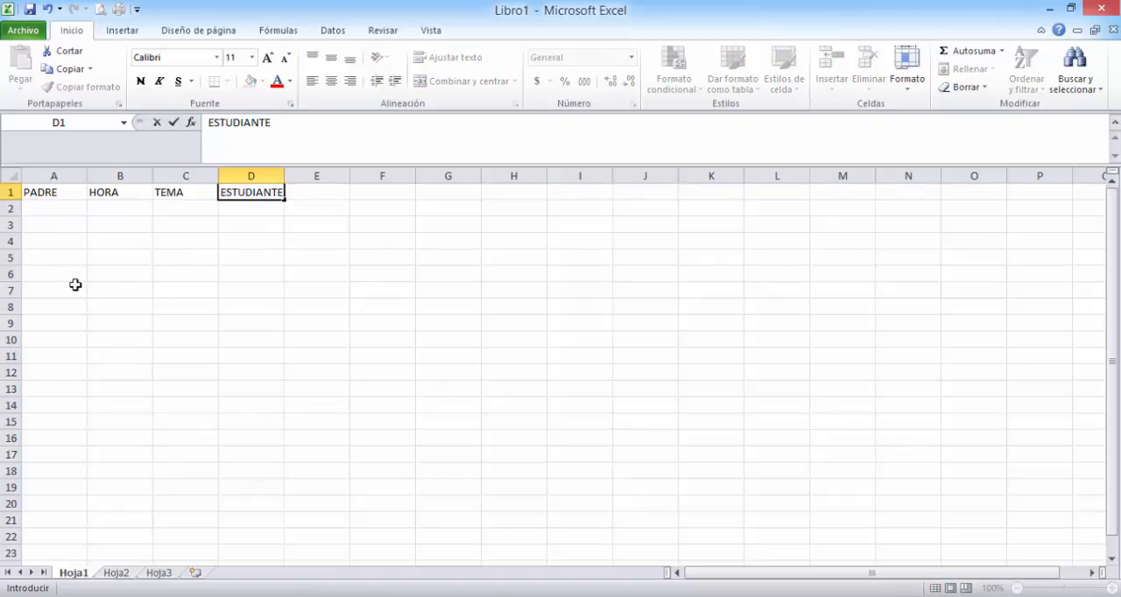
- Enter the first parent's full name in cell A2 under PADRE
left_click(39, 214)
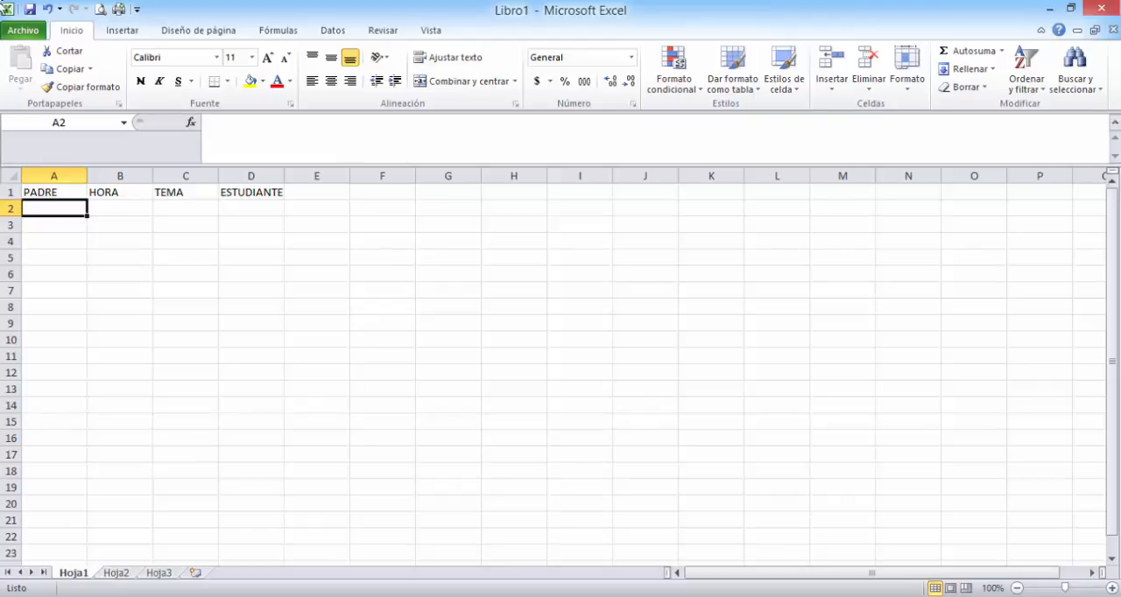
type("pE")
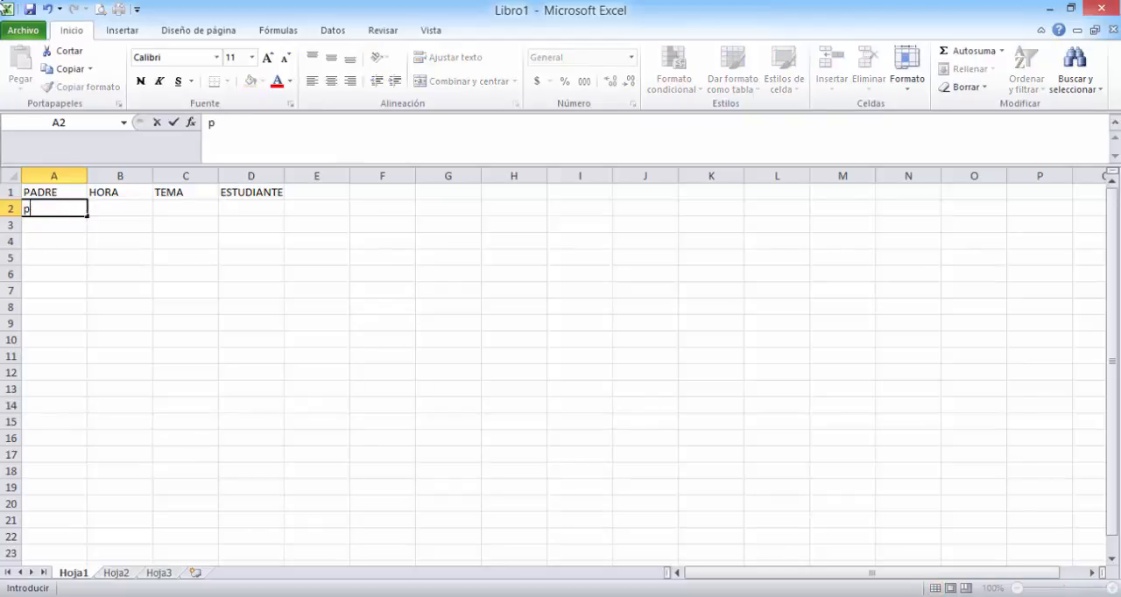
key("BackSpace")
type("p")
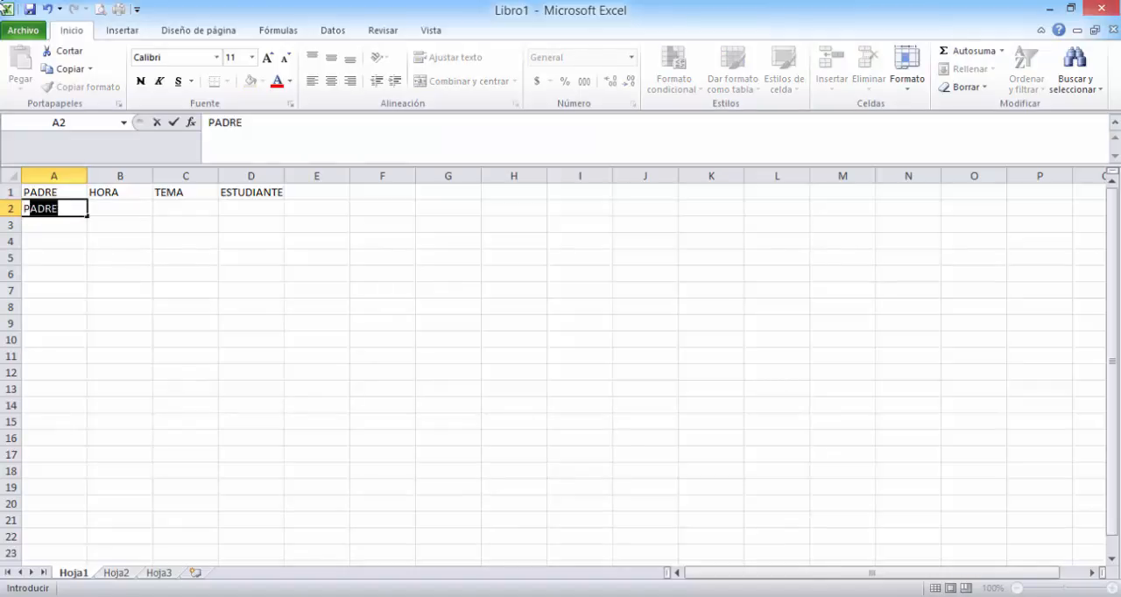
type("edro")
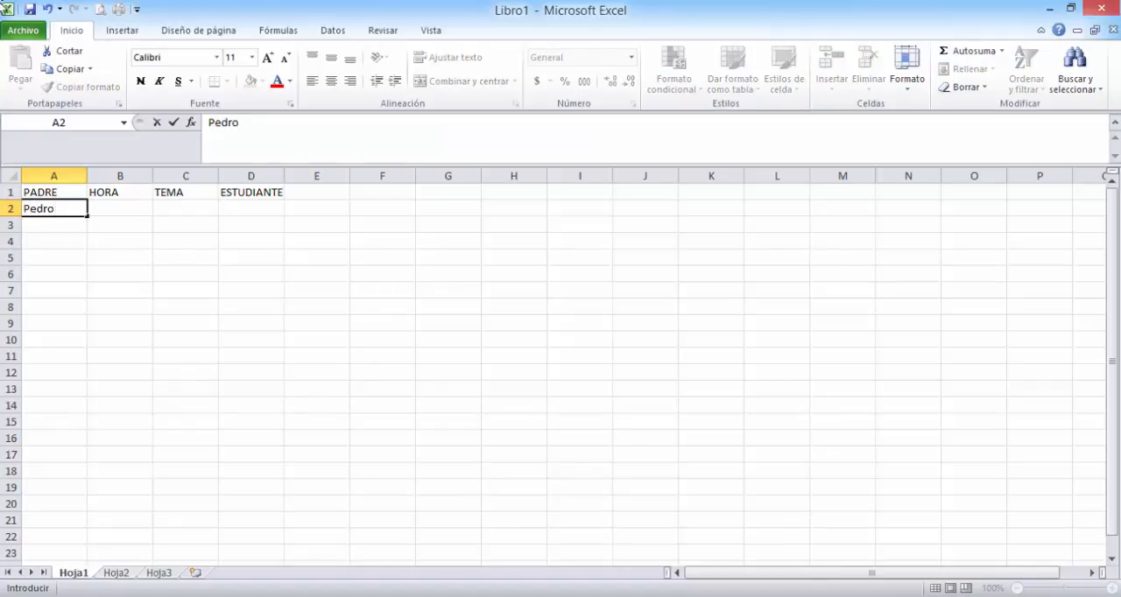
type(" Suarez")
key("Tab")
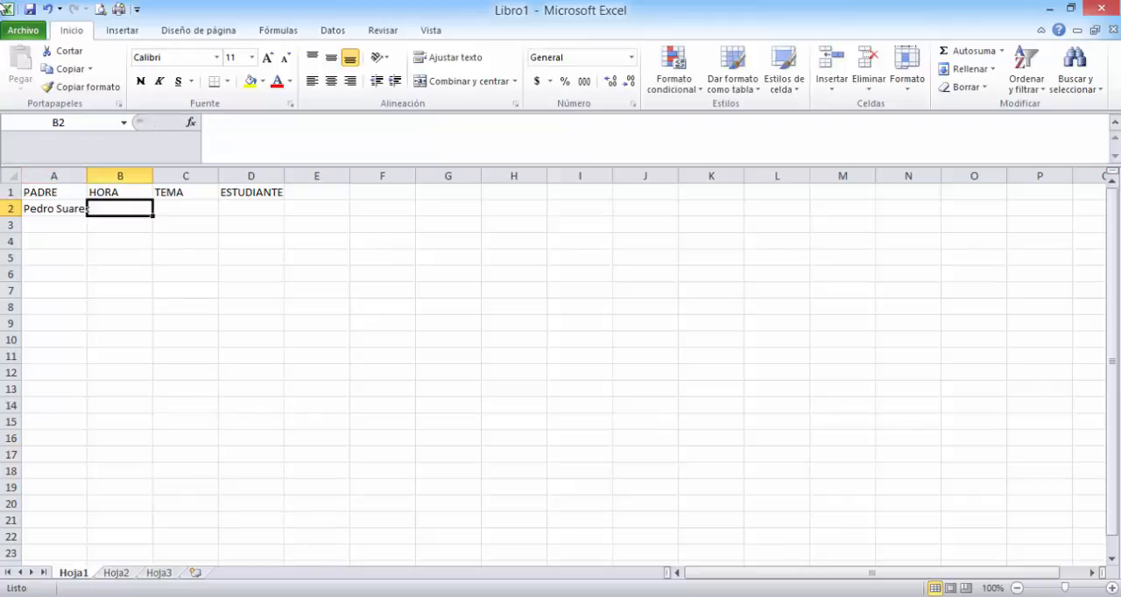
- Enter 1:00 p.m. as the first appointment time in cell B2
type("1:00")
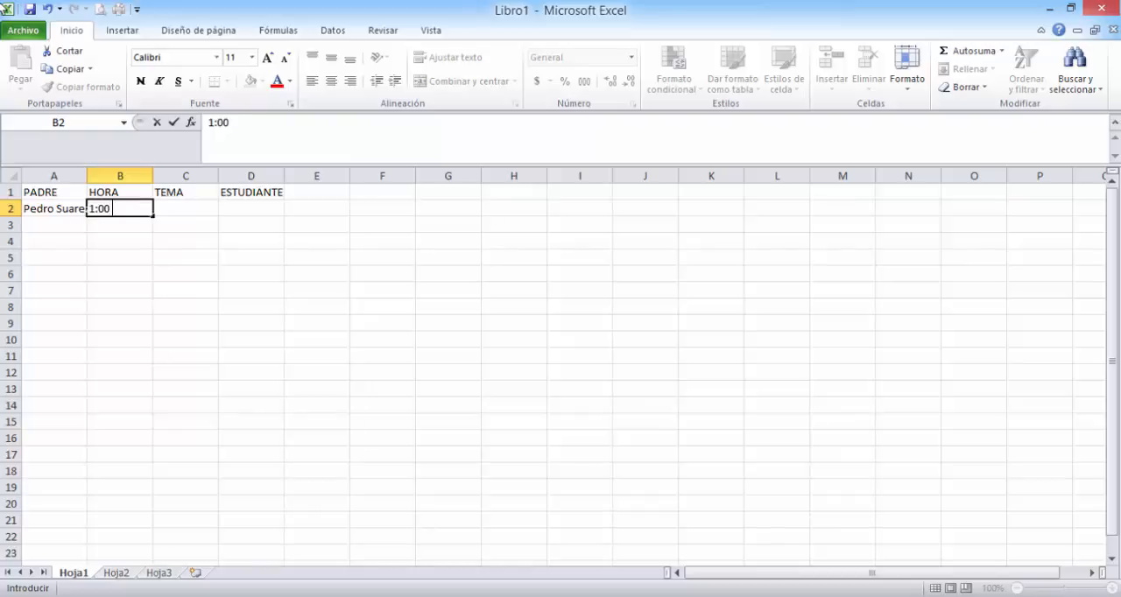
type(" p.m.")
key("Tab")
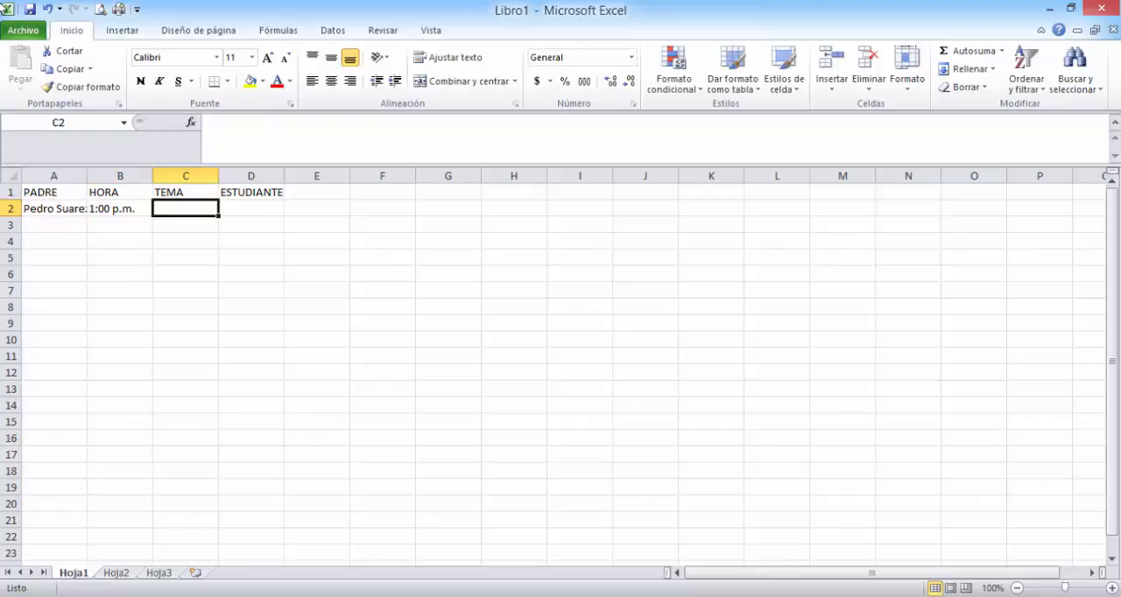
- Enter "comportamiento escolar" as the topic in cell C2 and widen column C to fit the text
left_click_drag(154, 177, 269, 176)
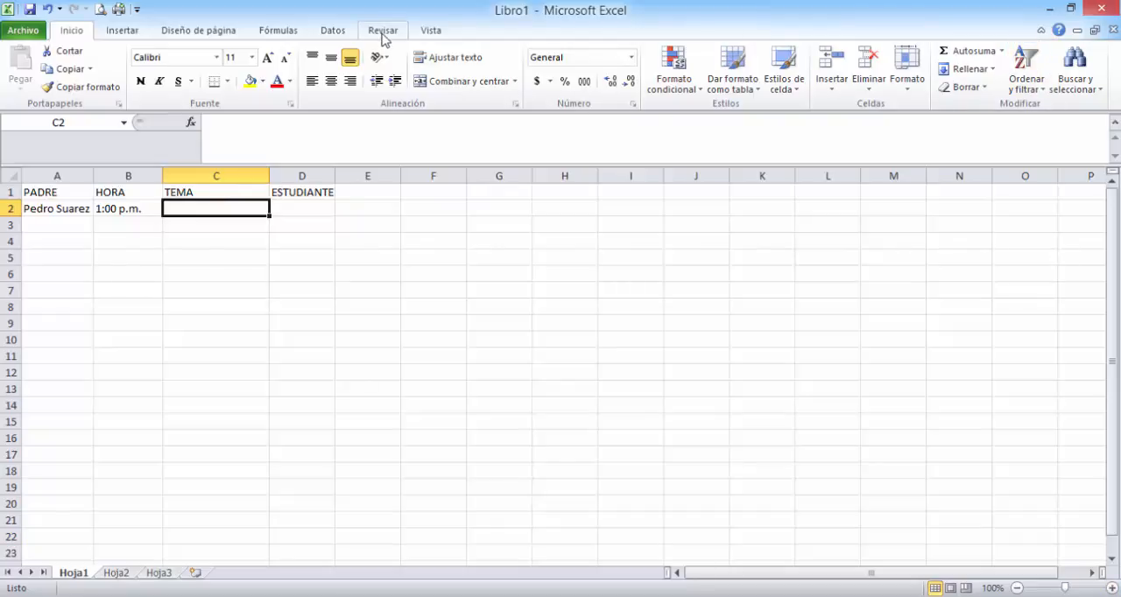
type("co")
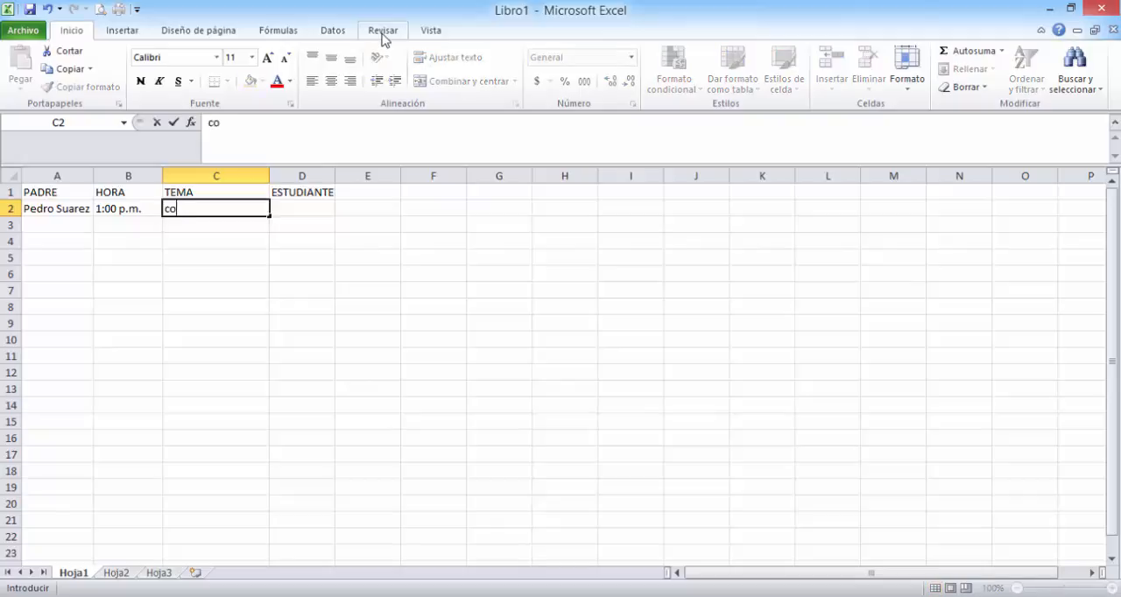
type("mportamien")
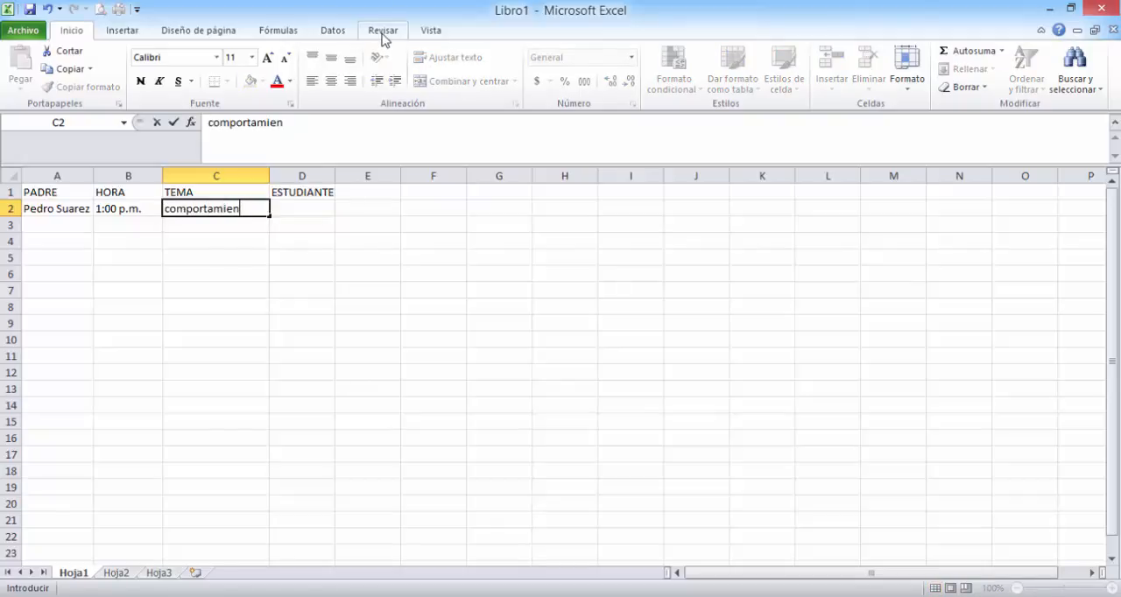
type("to escolar")
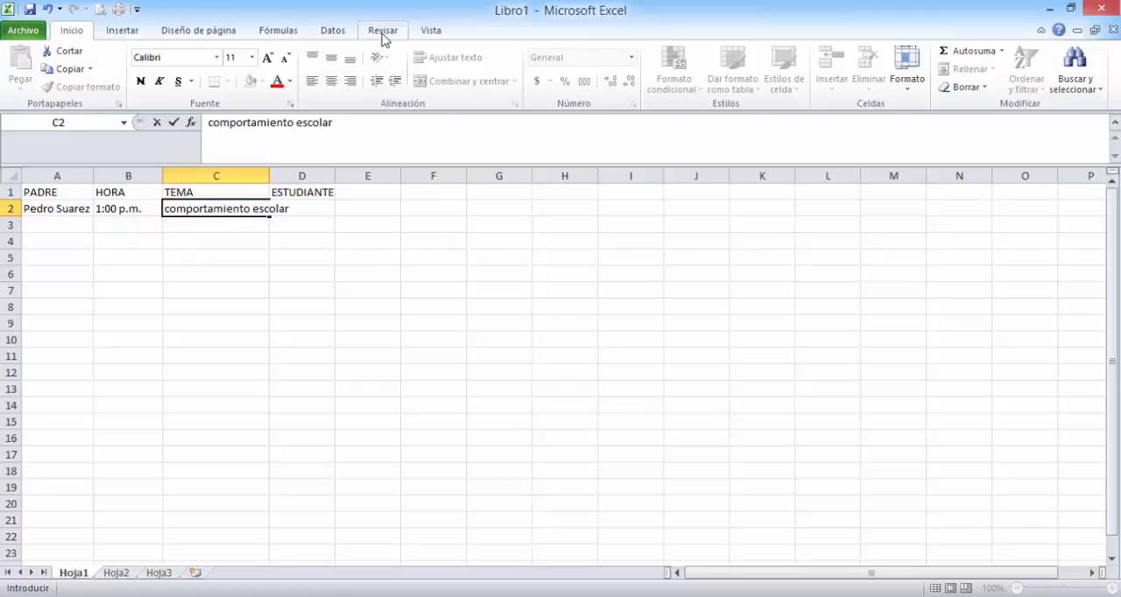
left_click(261, 204)
left_click(267, 171)
left_click(302, 228)
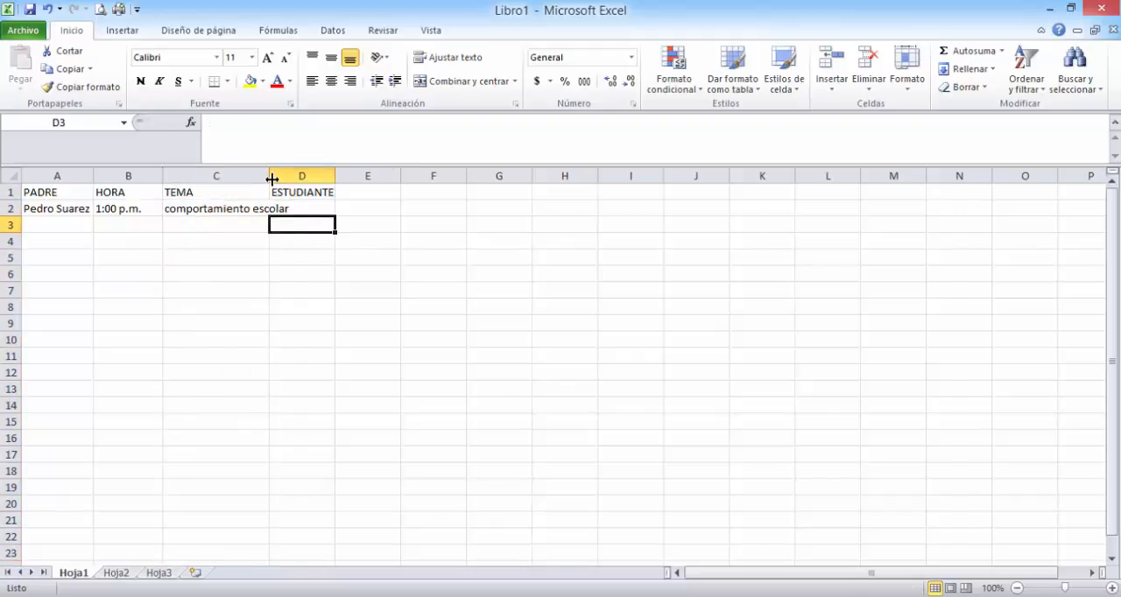
double_click(270, 178)
- Enter the first student's full name in cell D2 under ESTUDIANTE
left_click(310, 211)
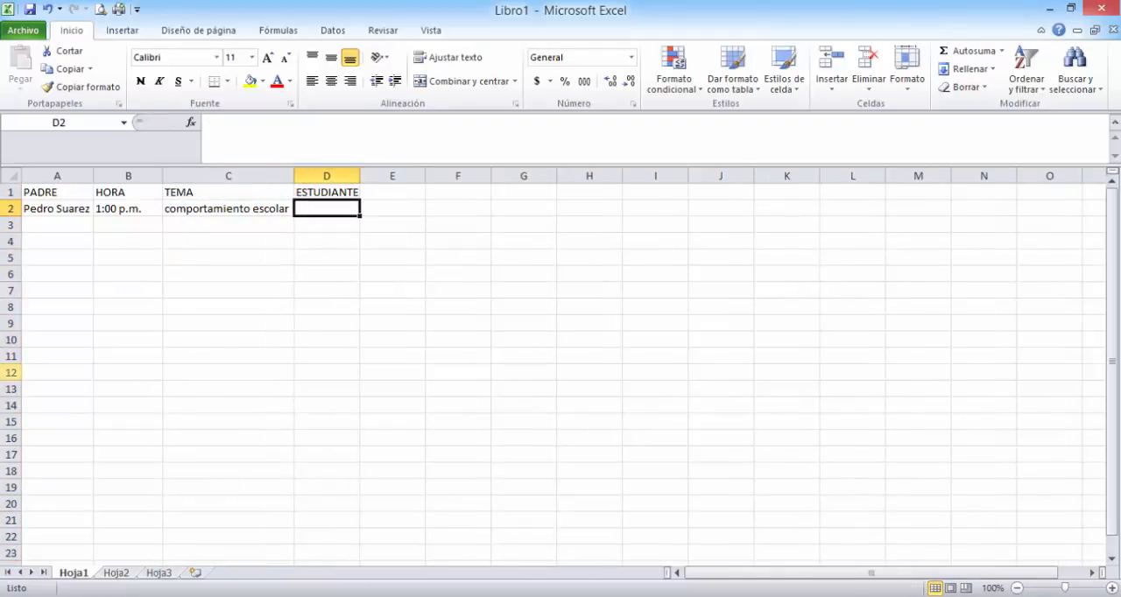
type("Juan")
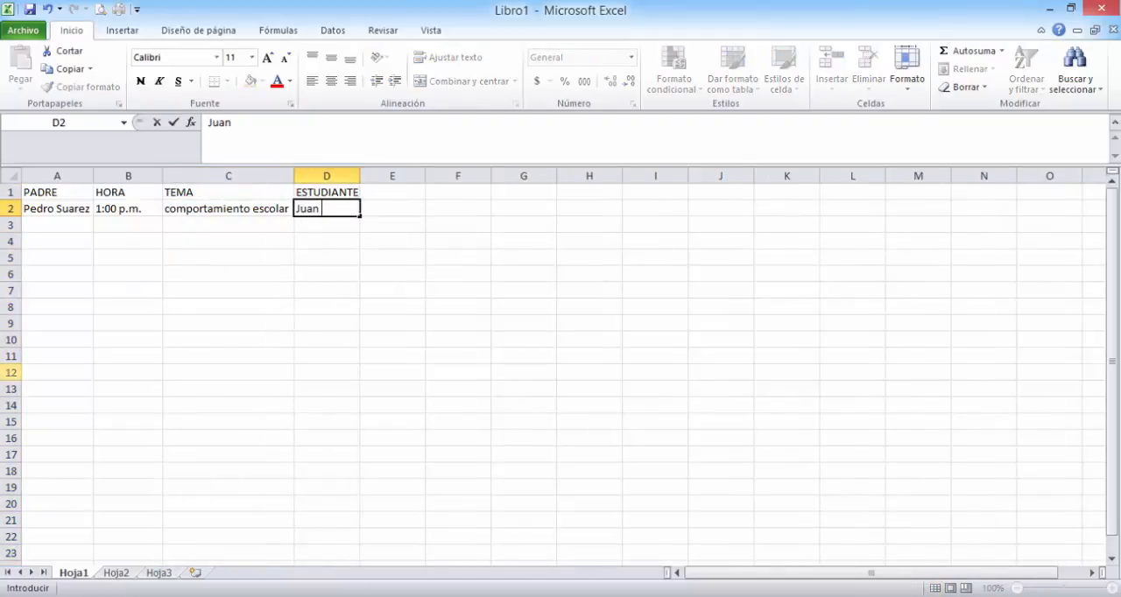
type(" Suarez")
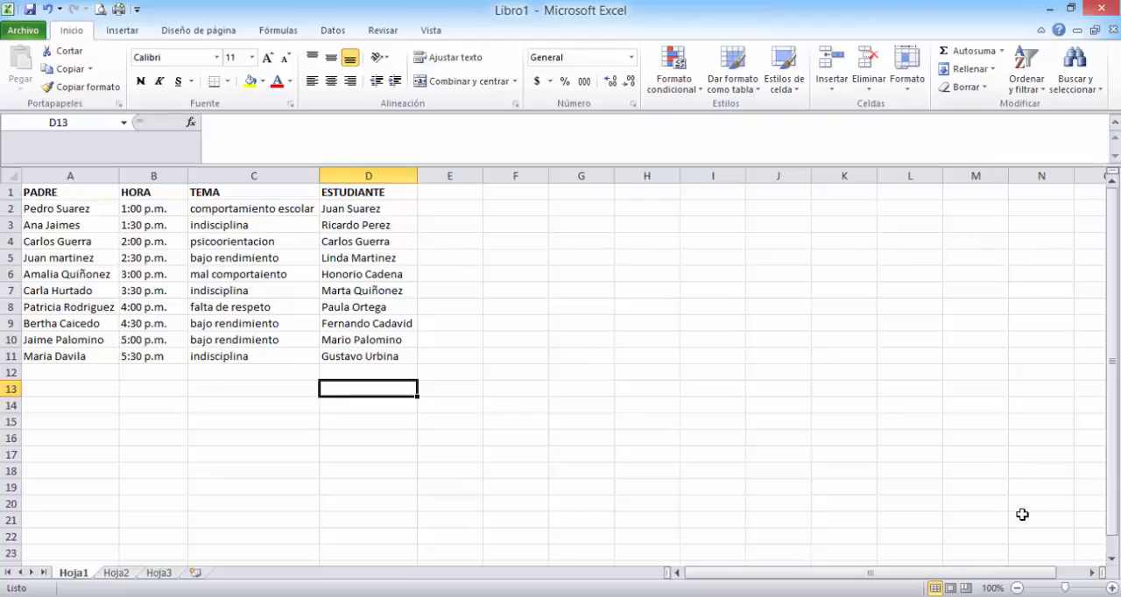
- Save the workbook on the desktop (Escritorio) under the file name "base de datos"
left_click(1111, 588)
left_click(1112, 588)
left_click(1111, 587)
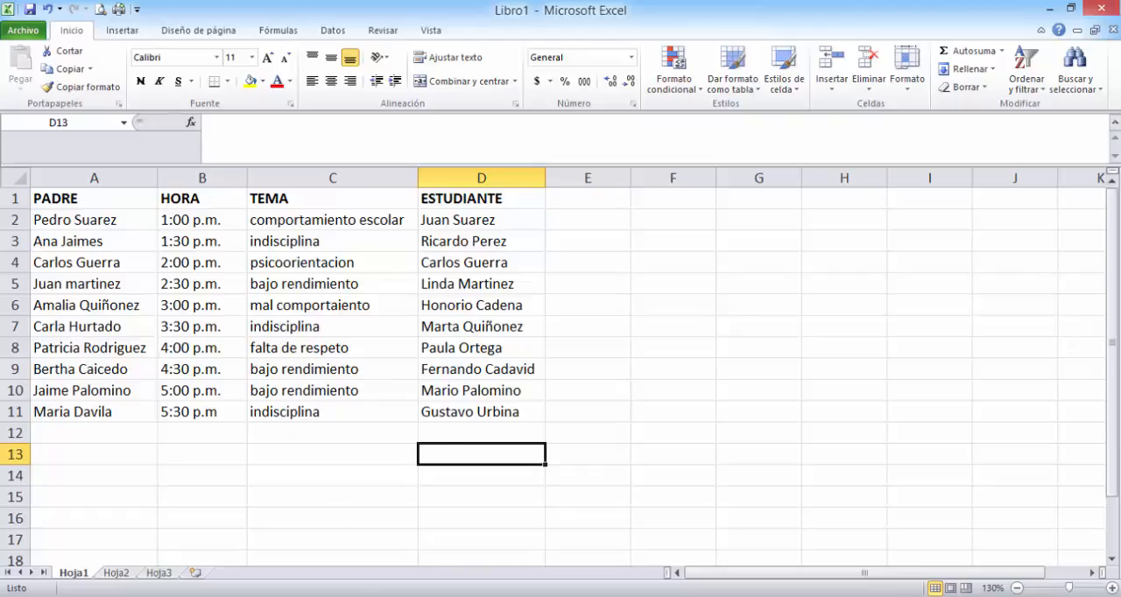
key("alt+Tab")
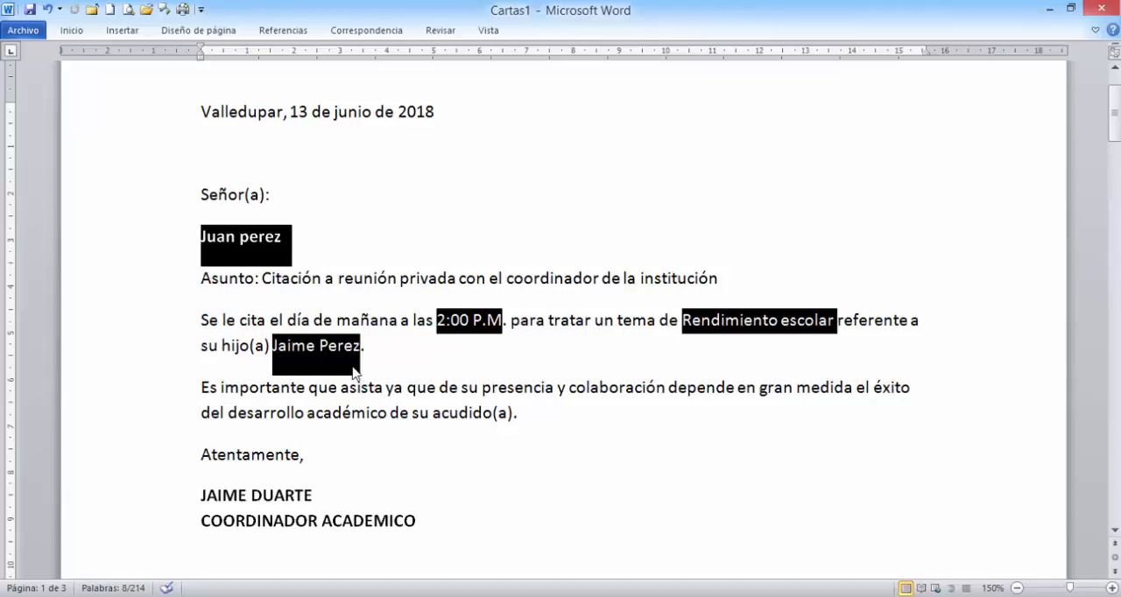
key("alt+Tab")
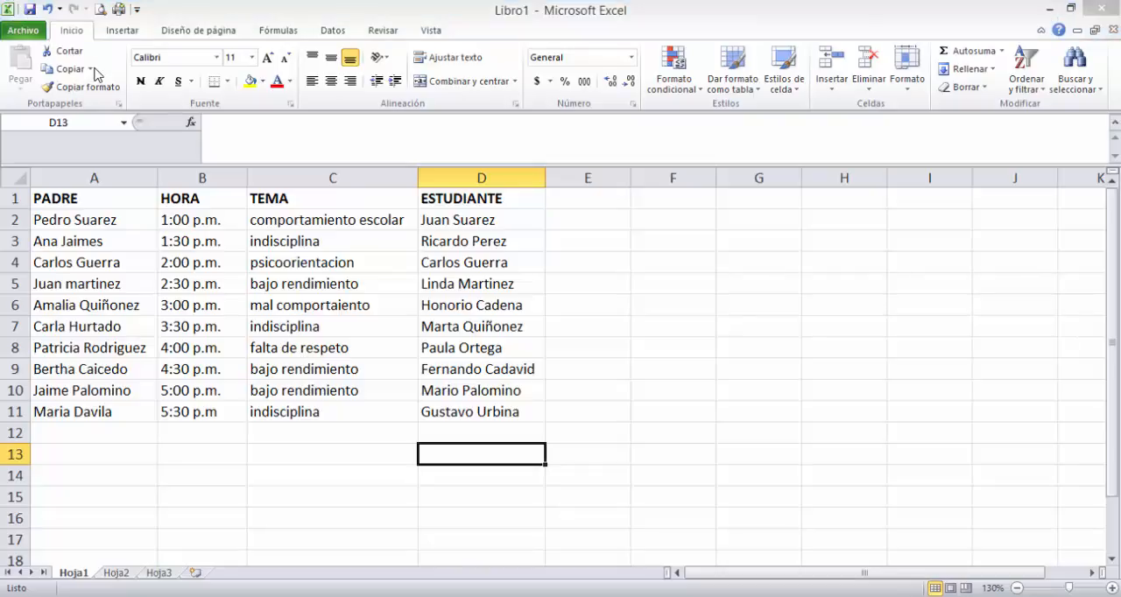
key("ctrl+s")
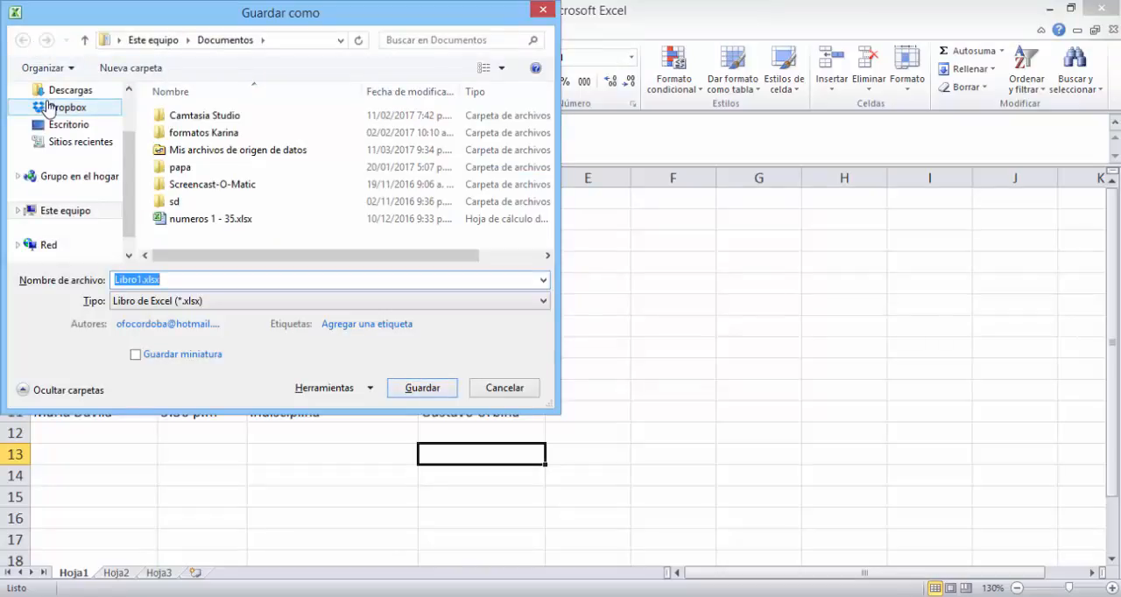
type("base de datos")
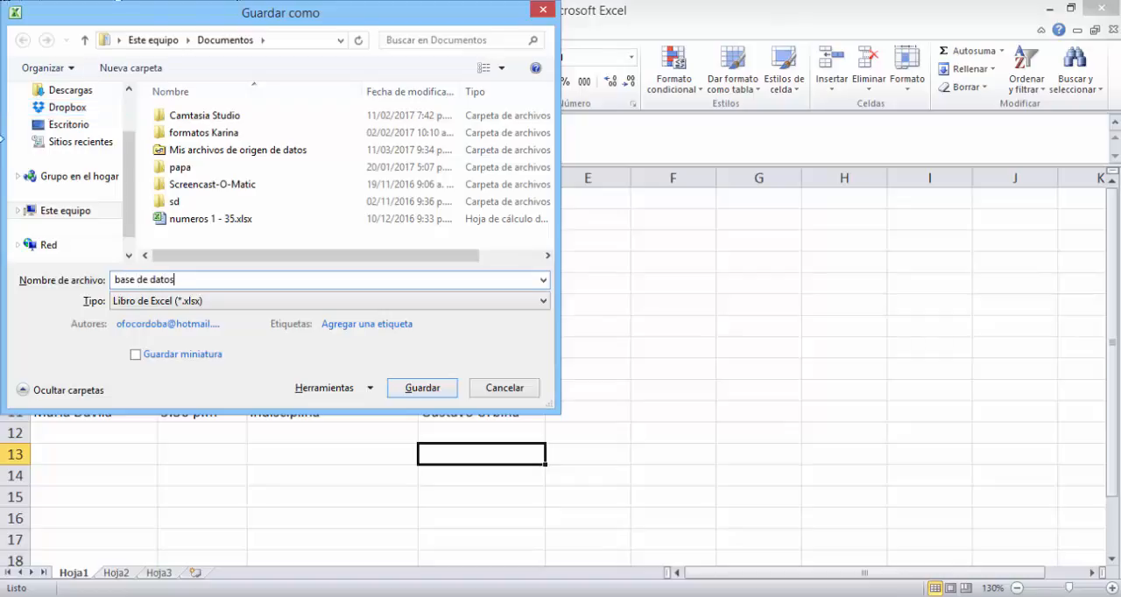
left_click(68, 129)
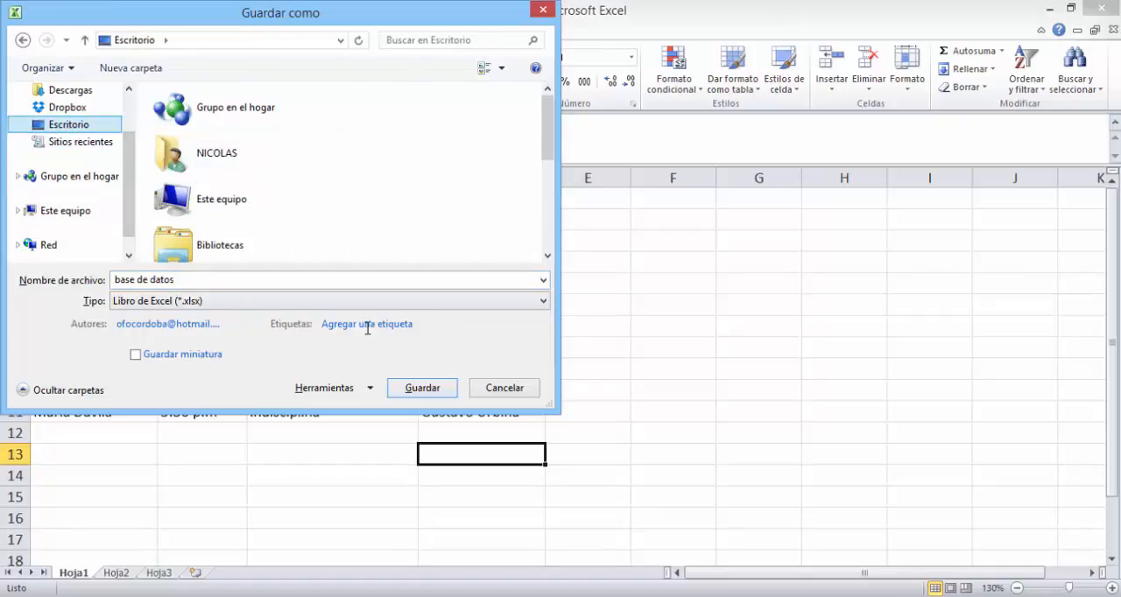
left_click(411, 390)
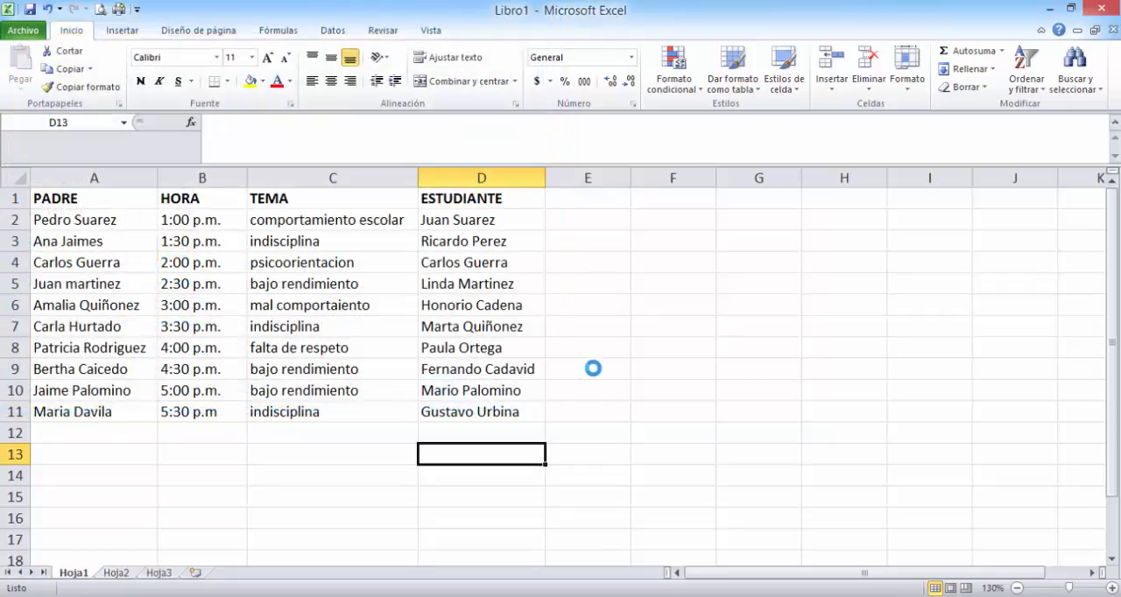
- Switch to Word and create a new blank document for the letter
left_click(1049, 8)
left_click(1049, 9)
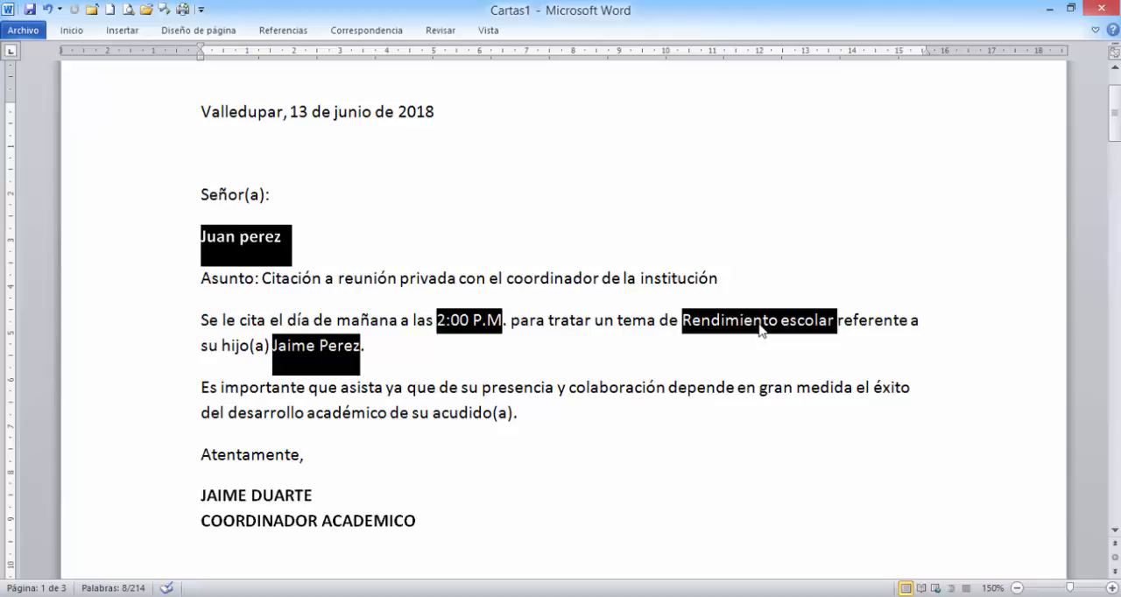
left_click(113, 10)
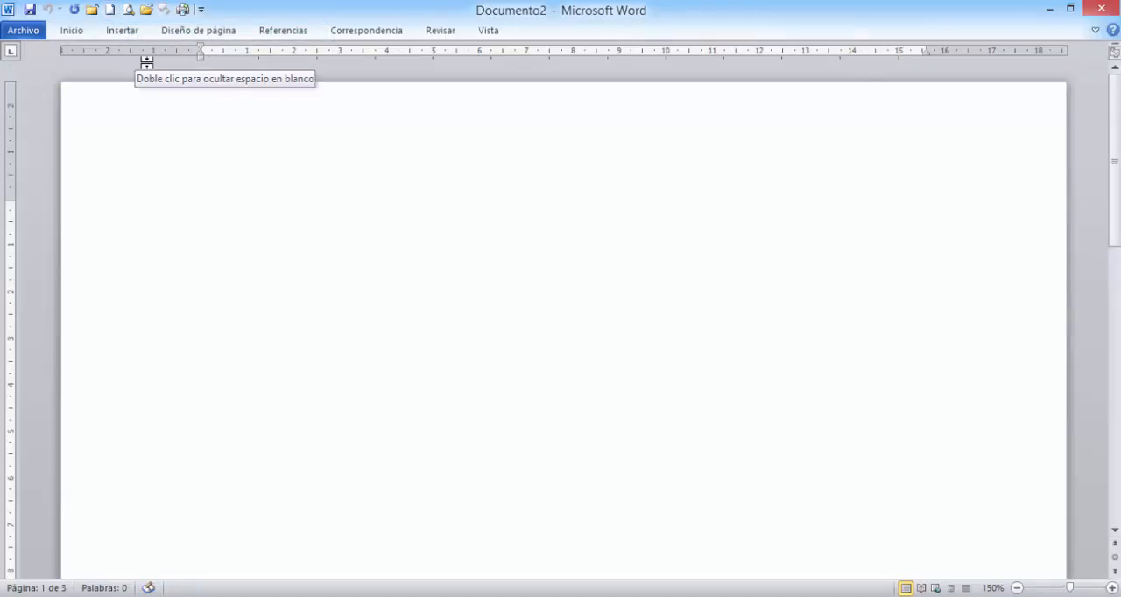
- Write the place and date line "Valledupar, 30 de febrero de 2020" at the start of the document
type("Vaqll")
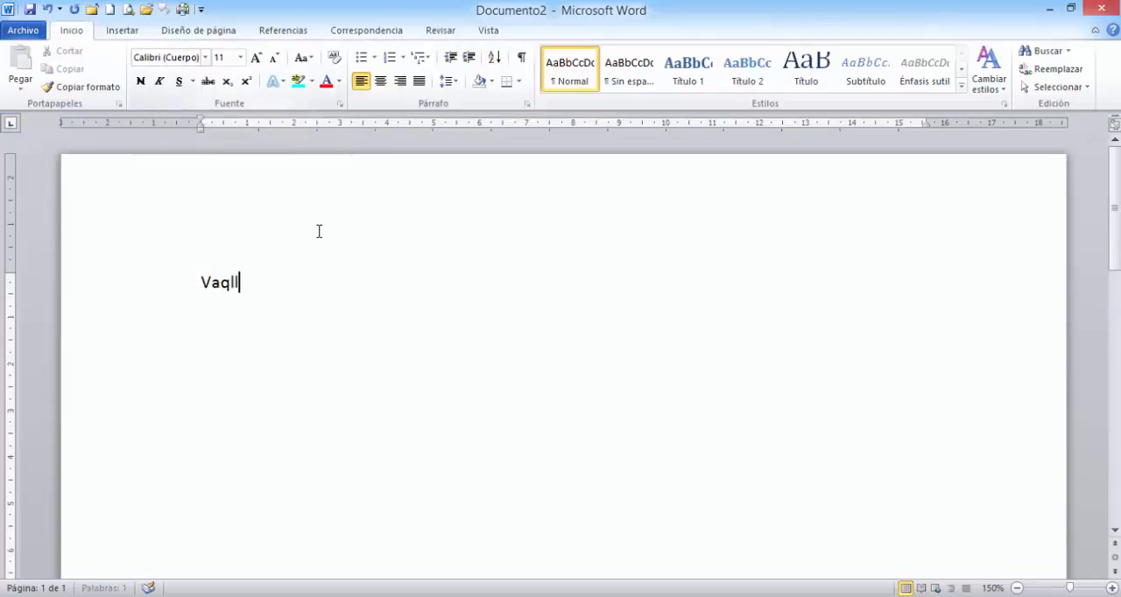
type("edupar")
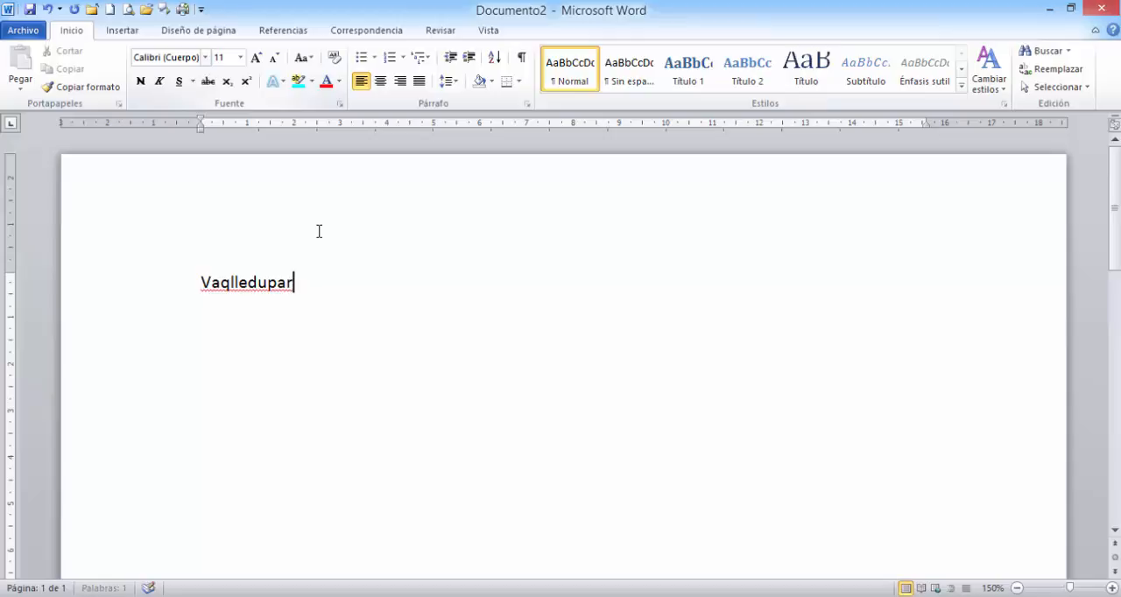
key("BackSpace")
key("BackSpace")
key("BackSpace")
key("BackSpace")
key("BackSpace")
key("BackSpace")
key("BackSpace")
key("BackSpace")
key("BackSpace")
type("lleduapr,")
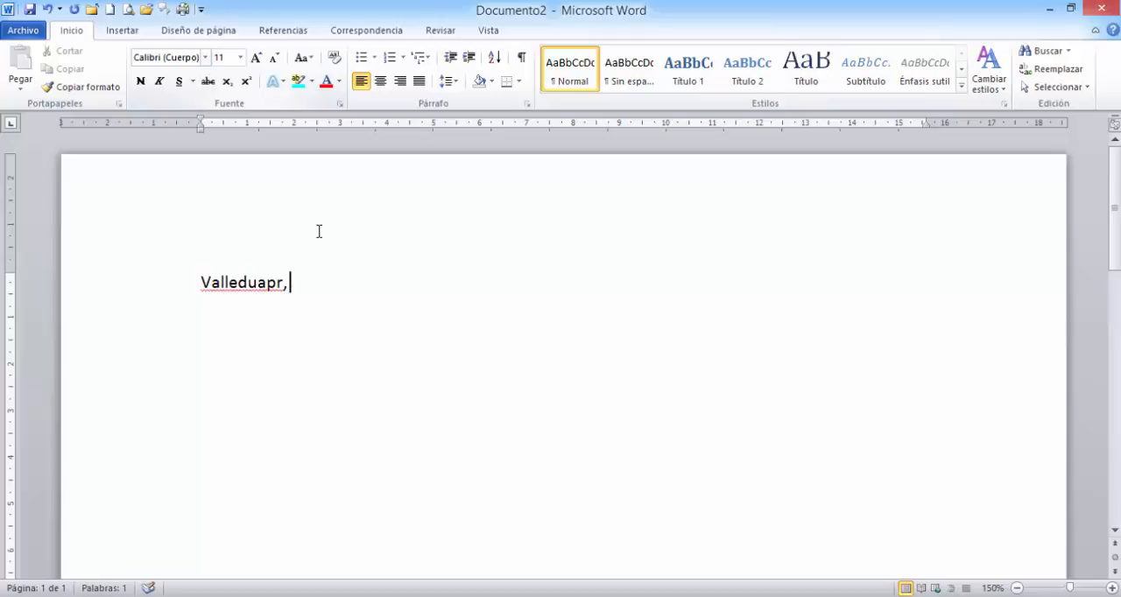
type(" 30 de fe")
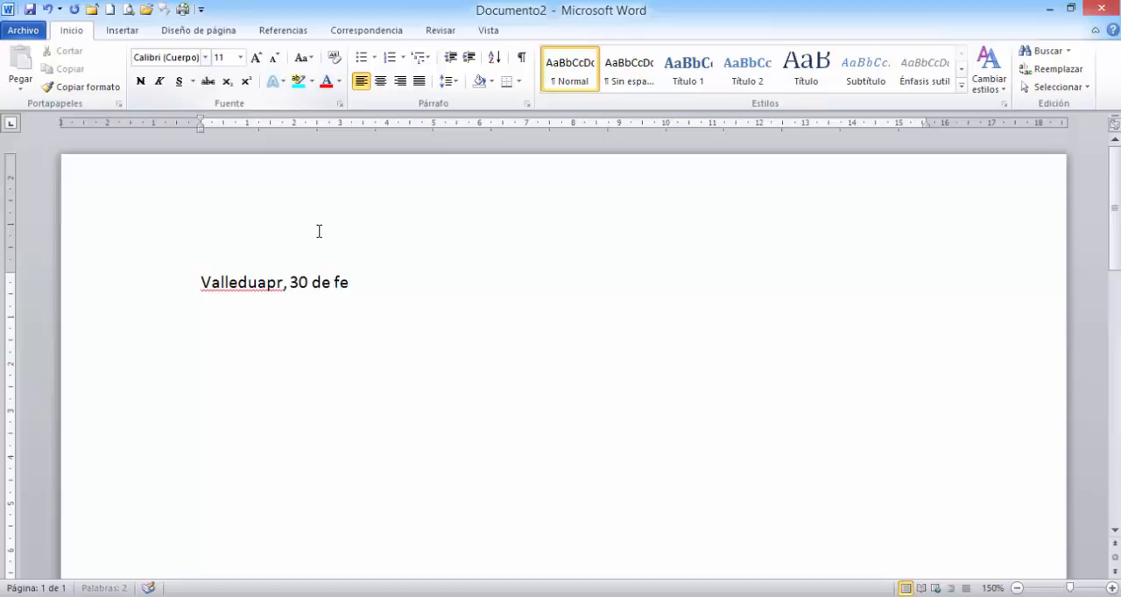
type("brero d")
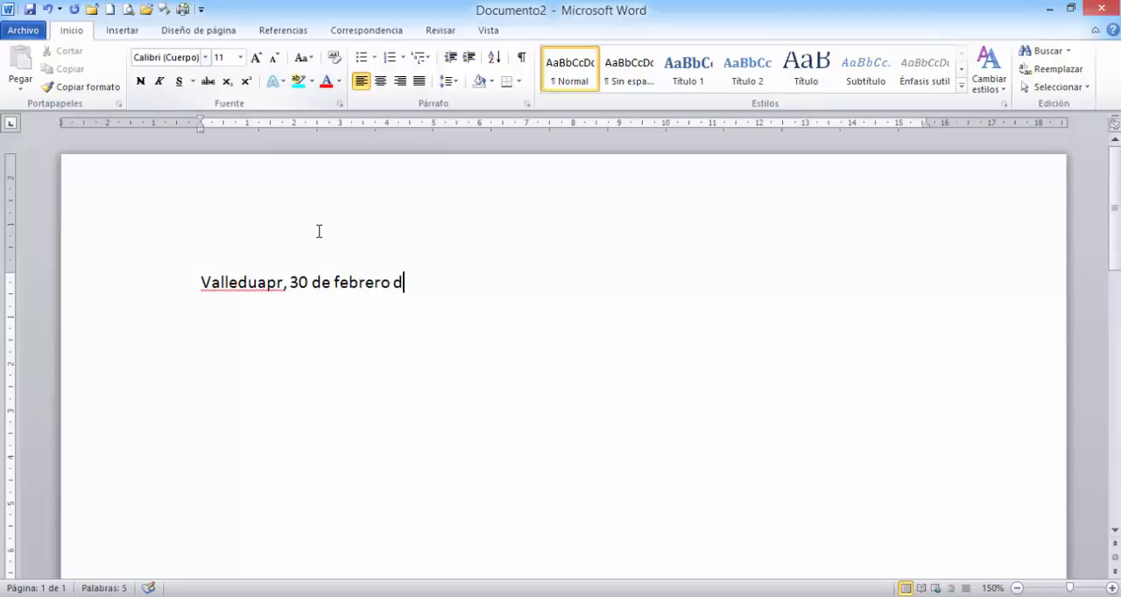
type("e 2020")
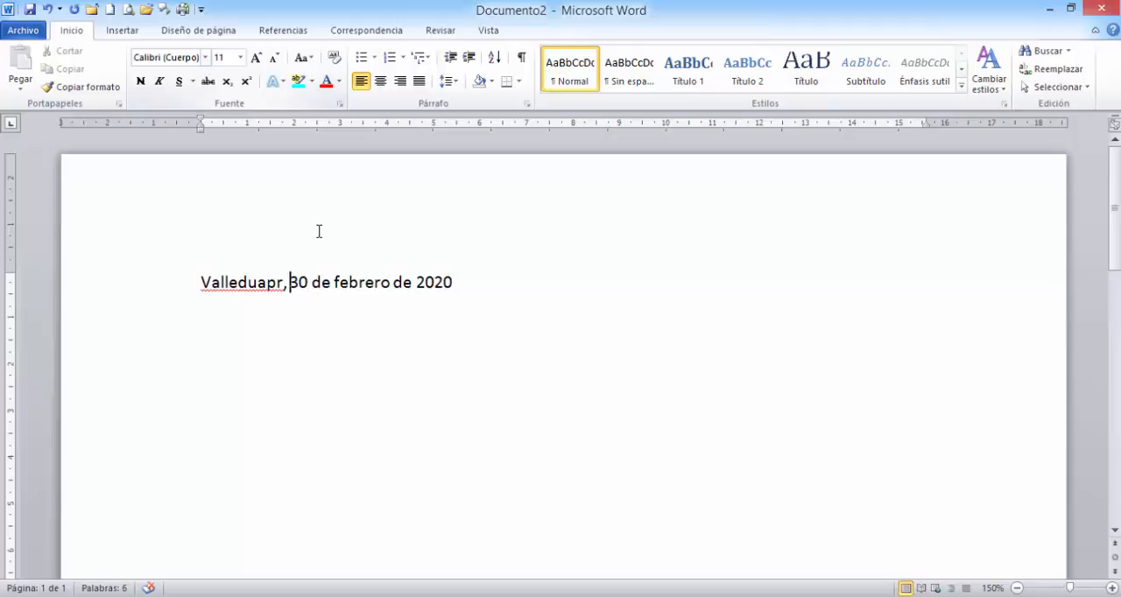
key("BackSpace")
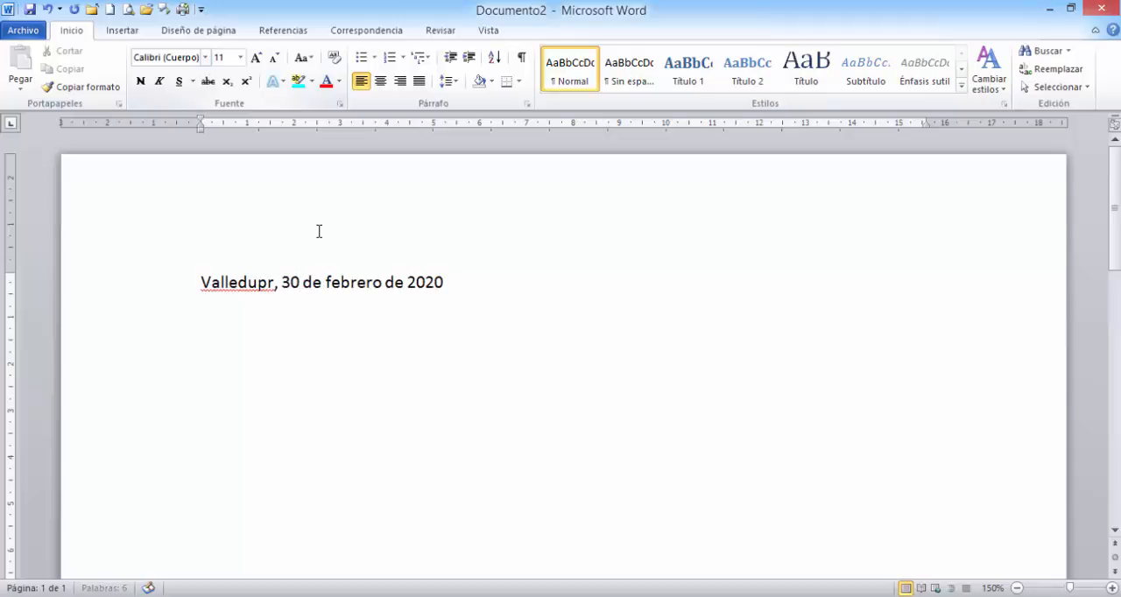
type("a")
key("End")
key("Return")
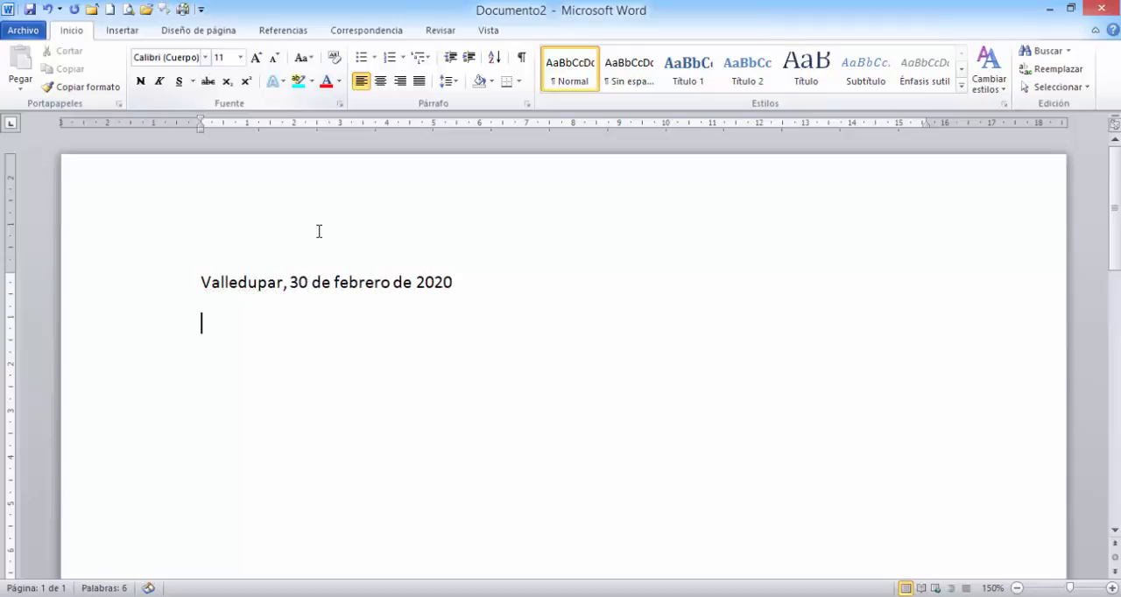
- Leave two blank lines below the date and add the salutation "SEÑOR(A):", followed by an empty line
key("Return")
key("Return")
type("SE")
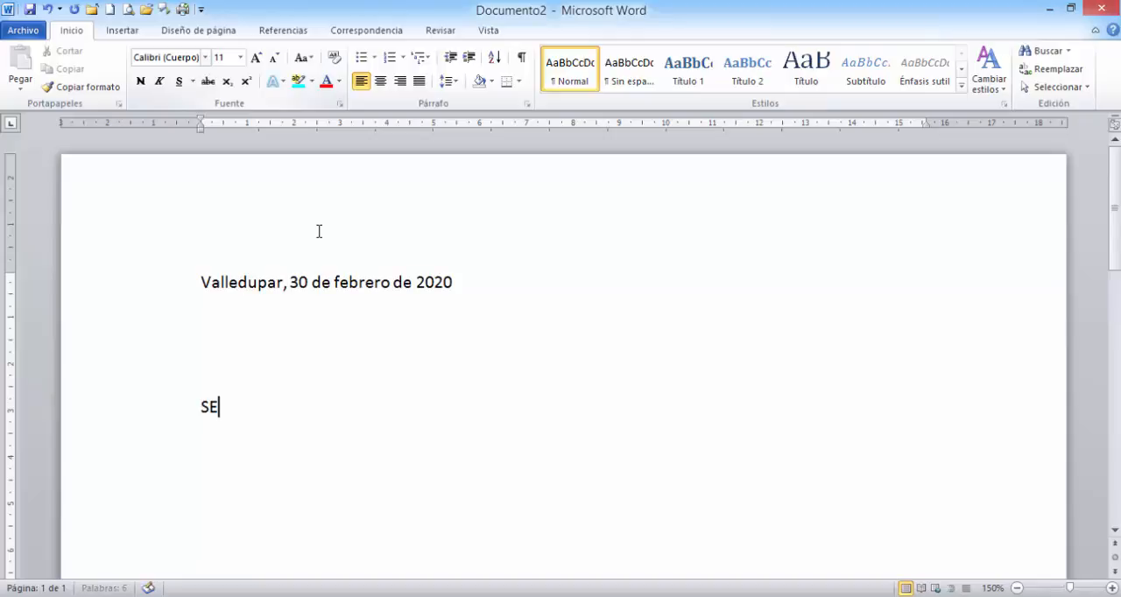
type("ÑOR")
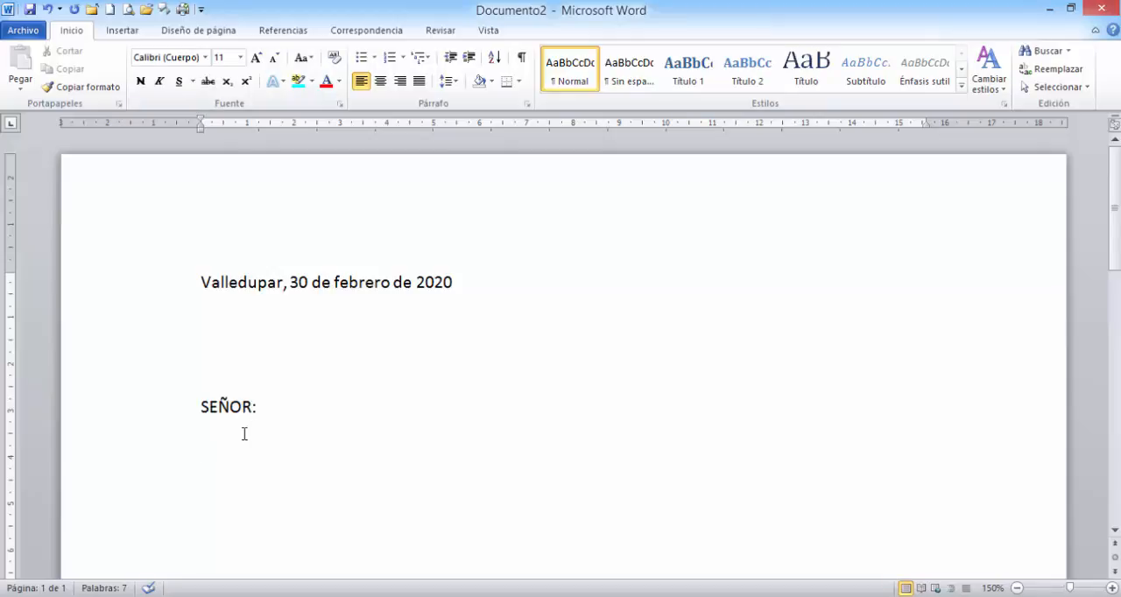
type("()")
key("Left")
type("A")
key("Down")
- Set the mail merge recipients to the existing list base de datos.xlsx from the desktop, using table Hoja1$ with first-row column headers
left_click(379, 33)
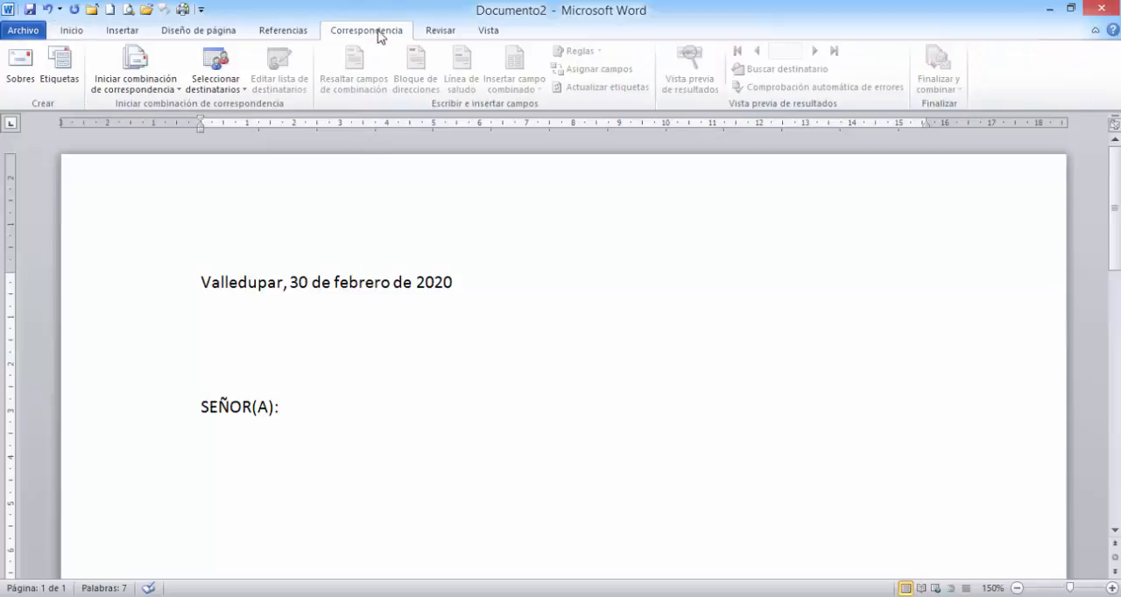
left_click(217, 86)
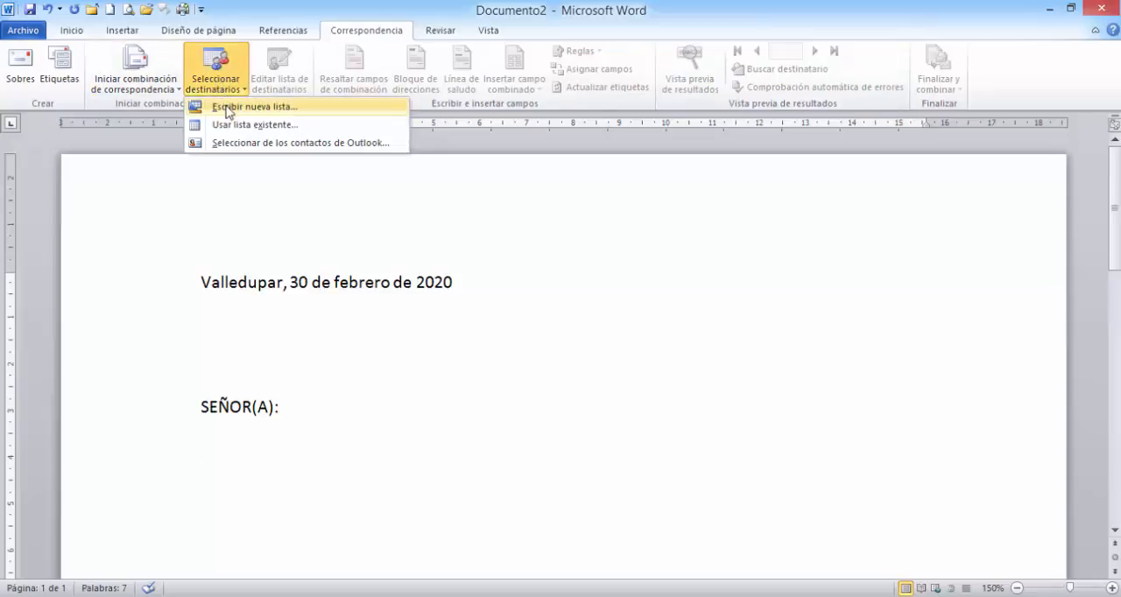
left_click(292, 127)
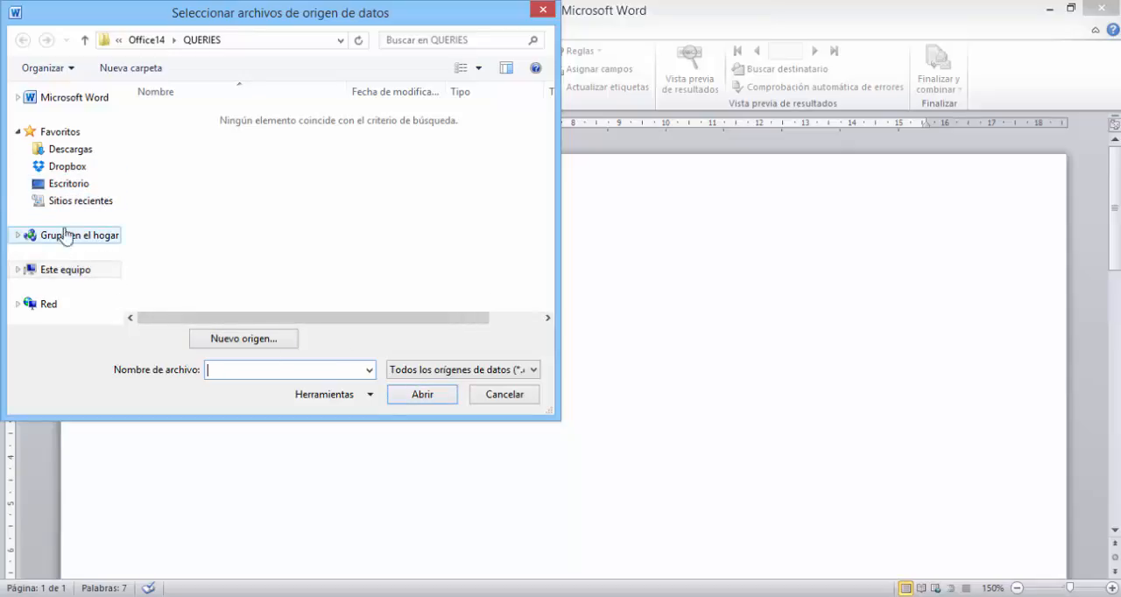
left_click(118, 40)
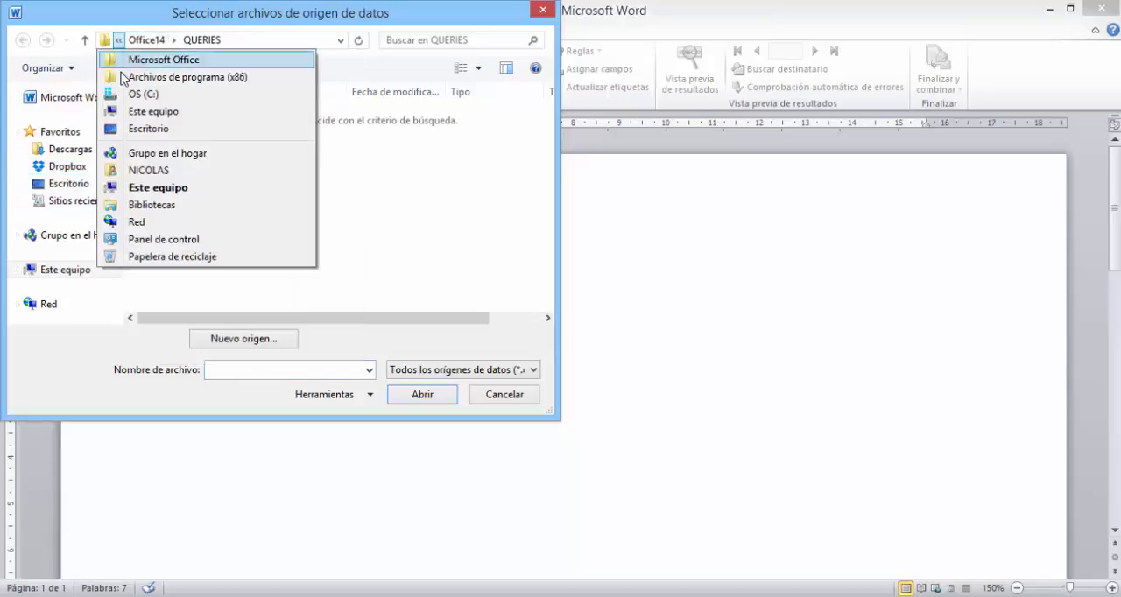
left_click(138, 129)
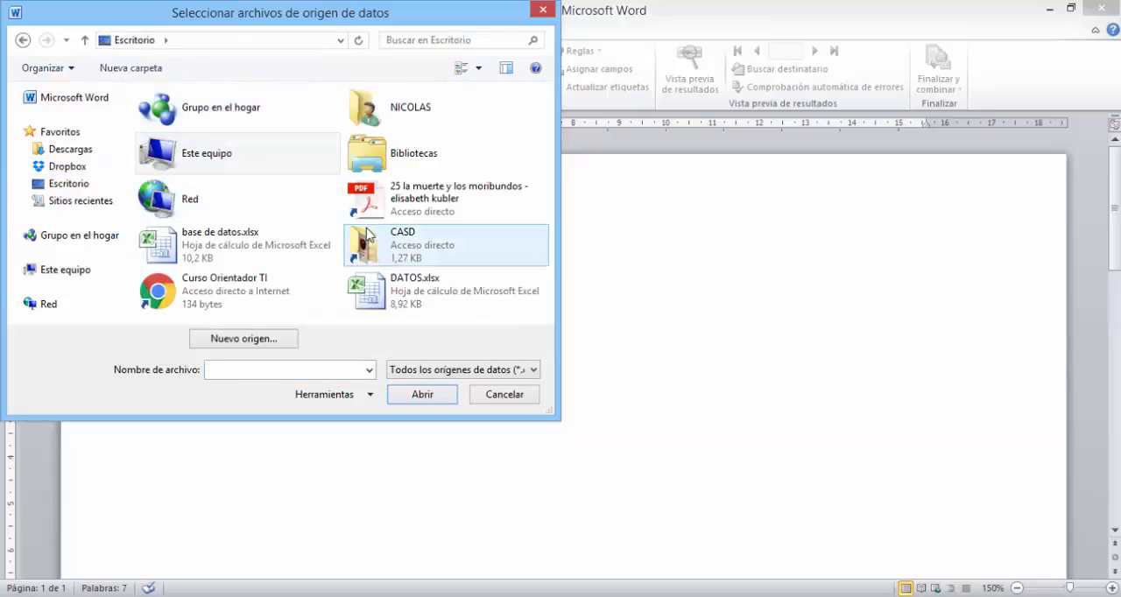
left_click(191, 248)
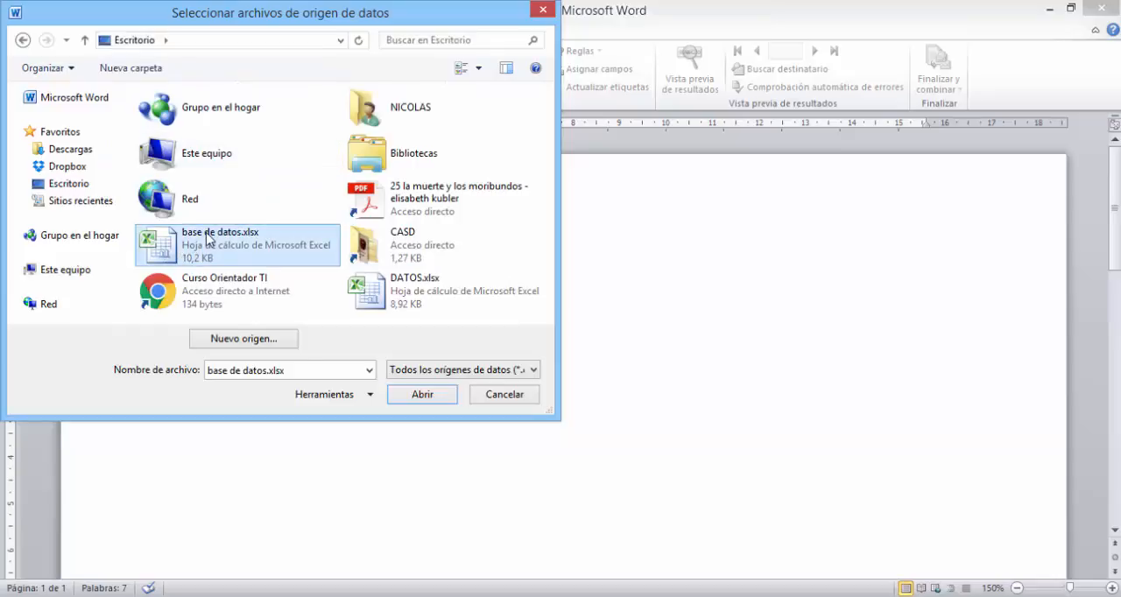
left_click(415, 402)
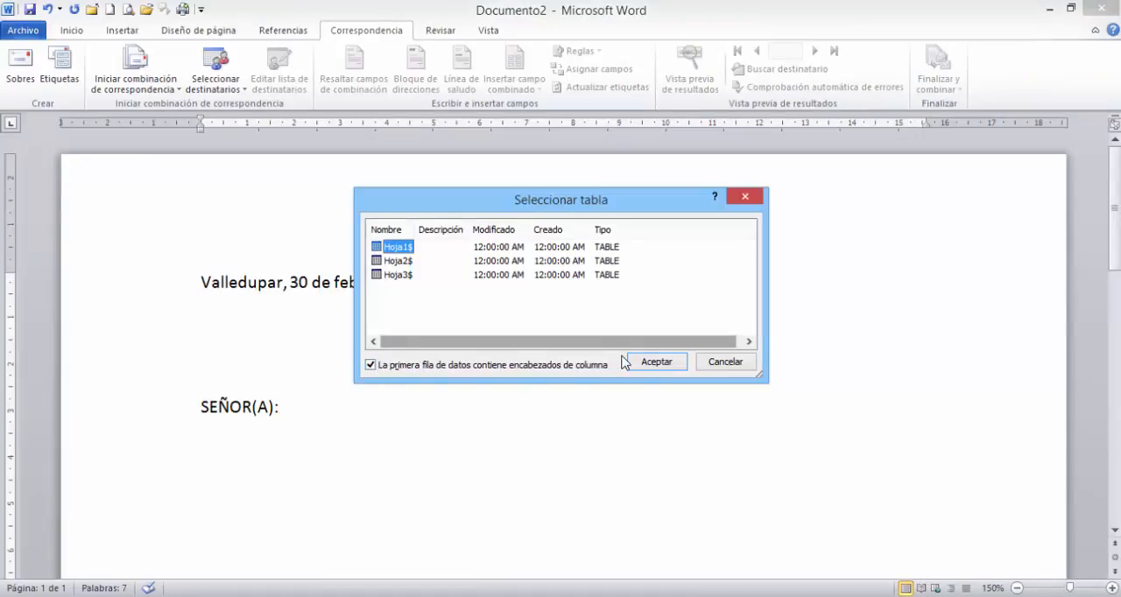
left_click(657, 366)
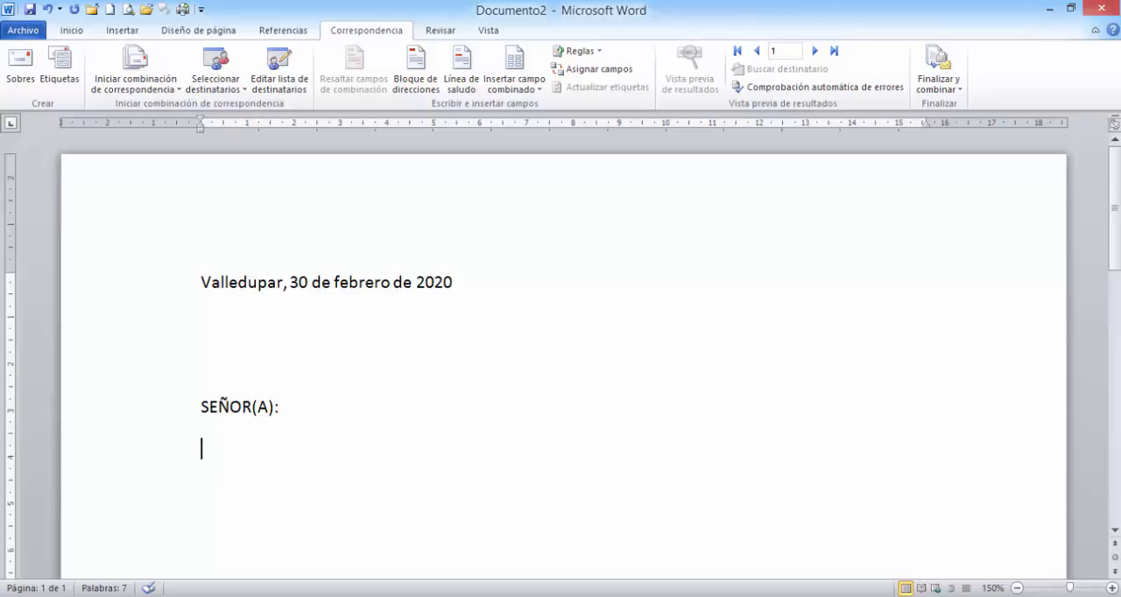
- Insert the PADRE merge field under the salutation and paste "Asunto: Citación a reunión privada con el coordinador de la institución" below it
key("alt+Tab")
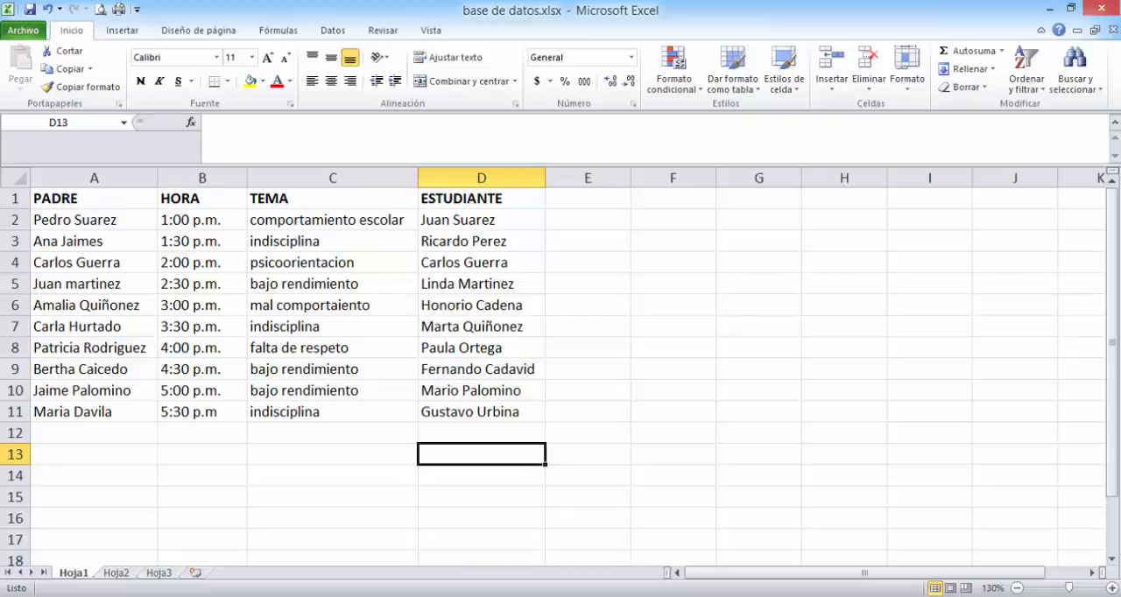
left_click(435, 596)
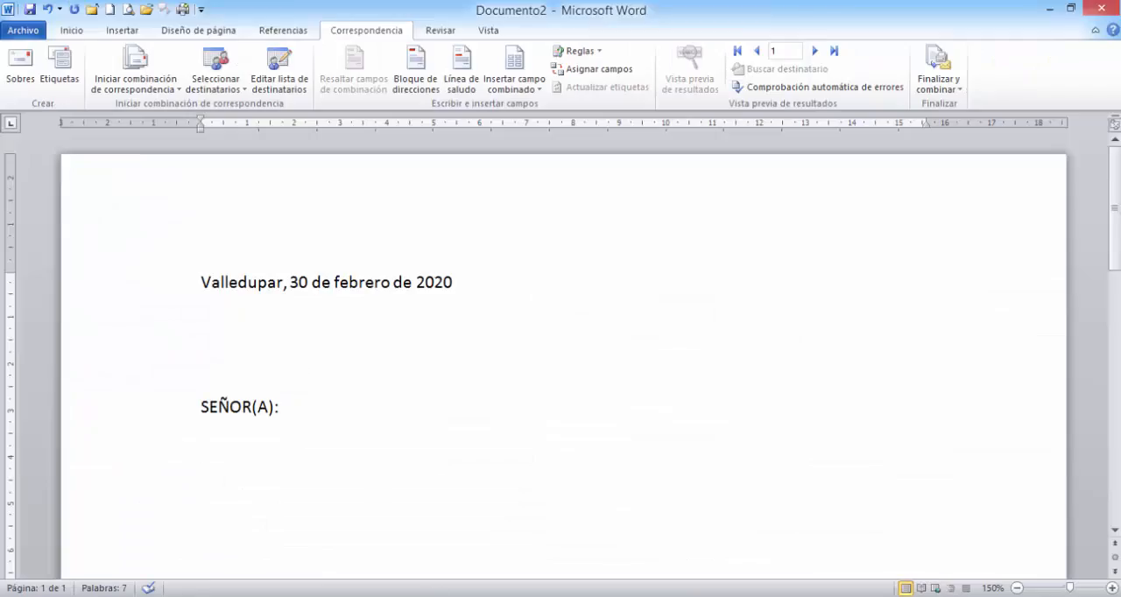
left_click(436, 596)
left_click(435, 596)
left_click(517, 91)
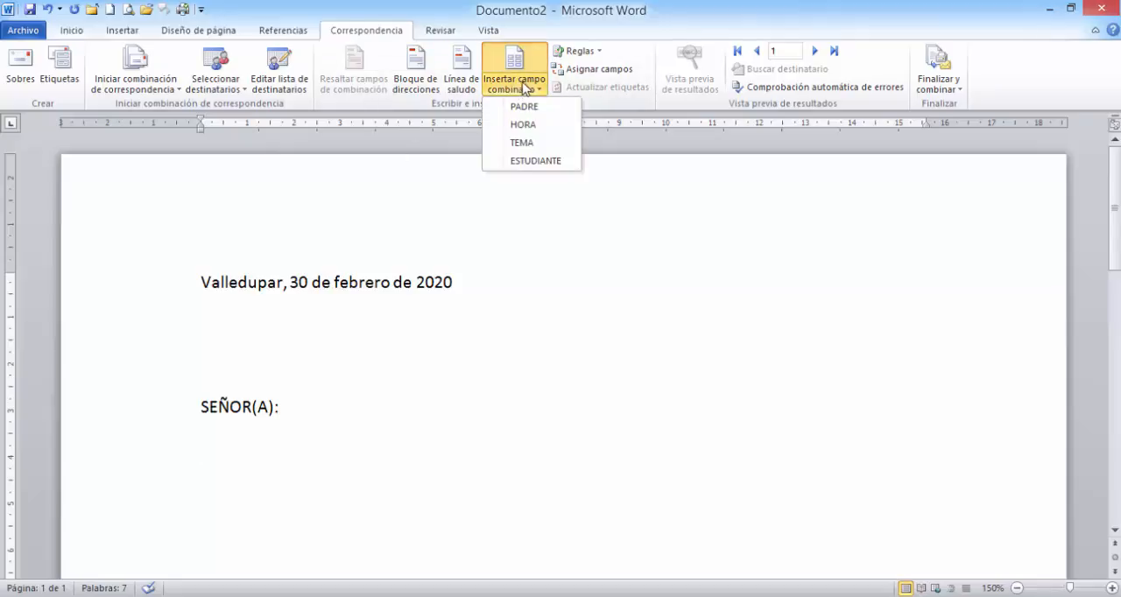
left_click(527, 109)
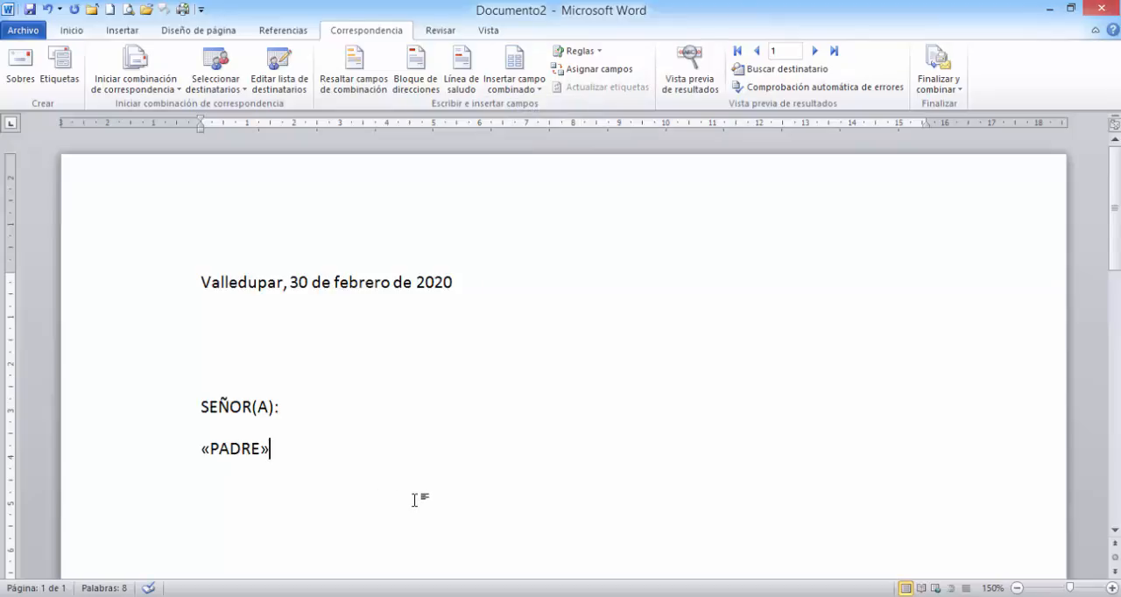
key("Return")
type("Asunto: Citación a reunión privada con el coordinador de la institución")
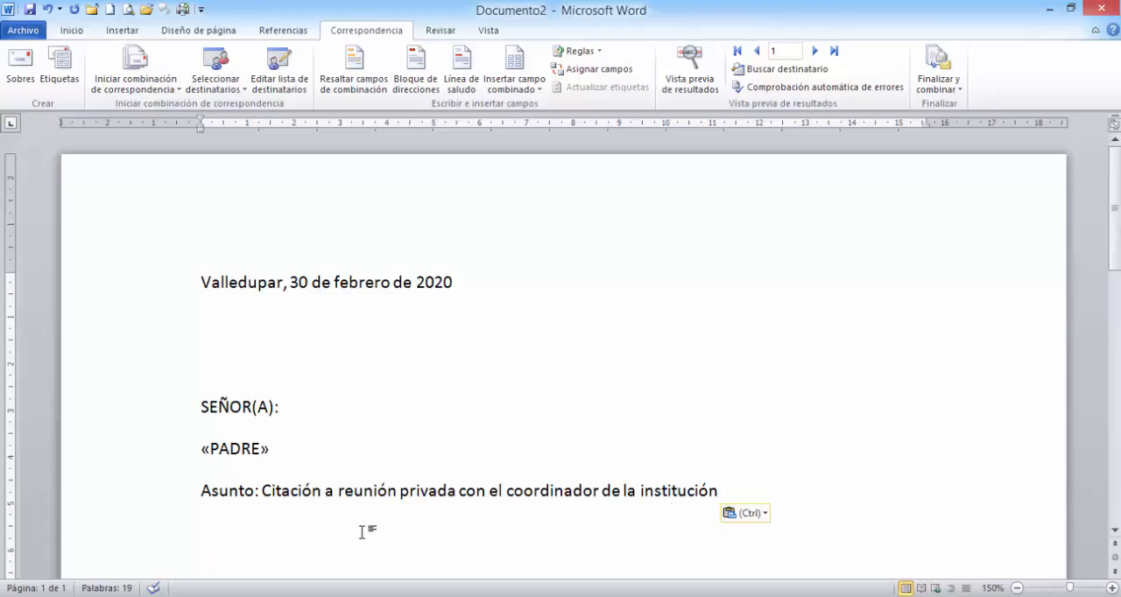
- Start the body paragraph below the subject line with "Se le cita el día de mañana a una reunión con en coordinador académico de nuestra ins"
mouse_move(404, 596)
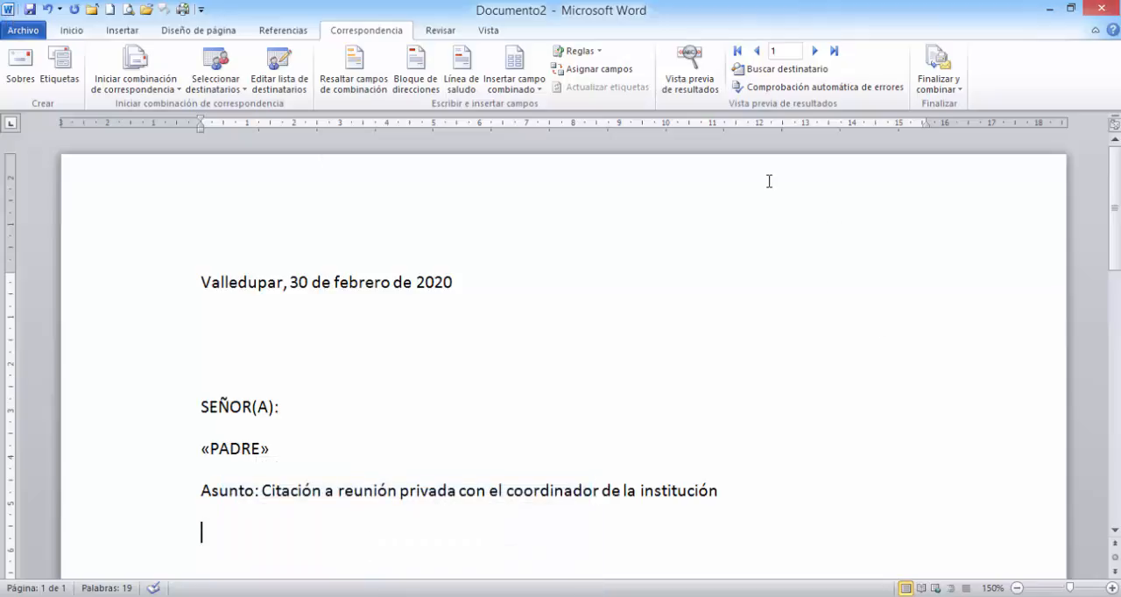
type("Se le cit")
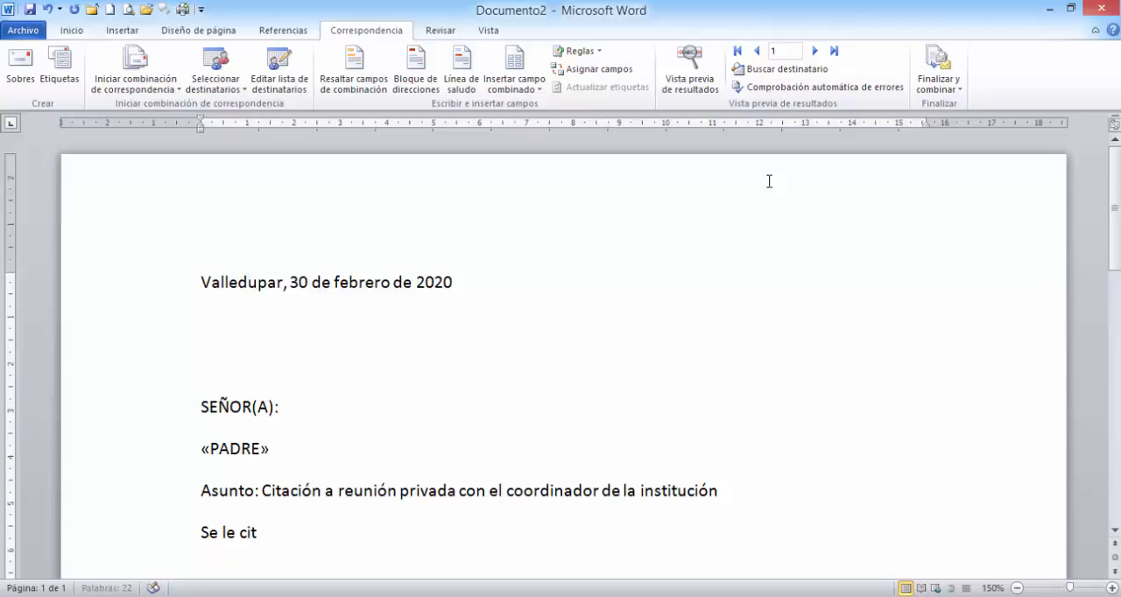
type("a el día de")
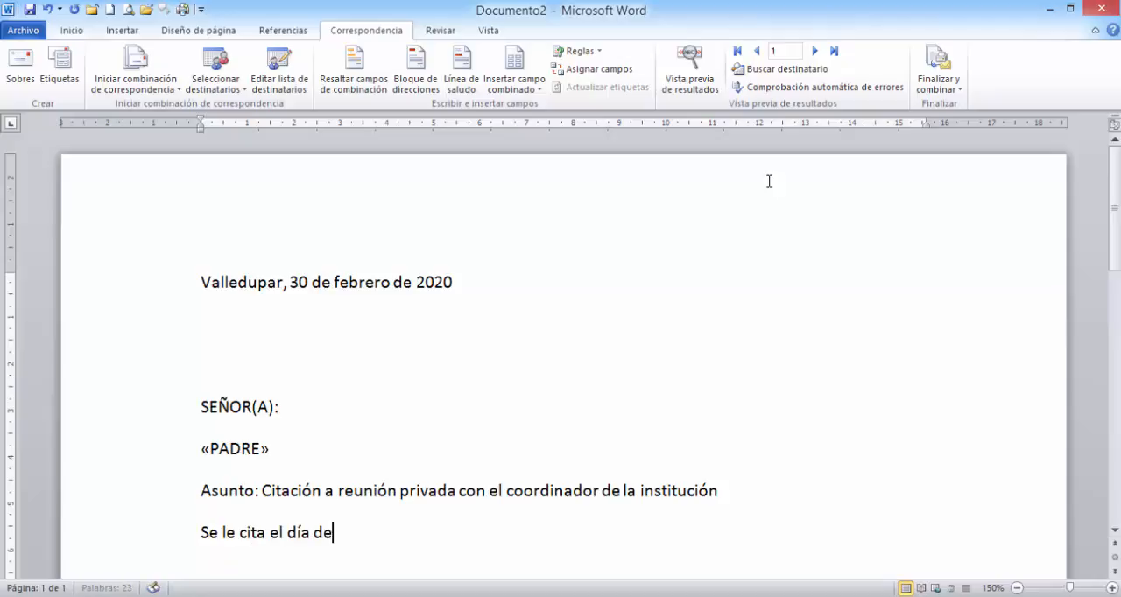
type(" mañana a ")
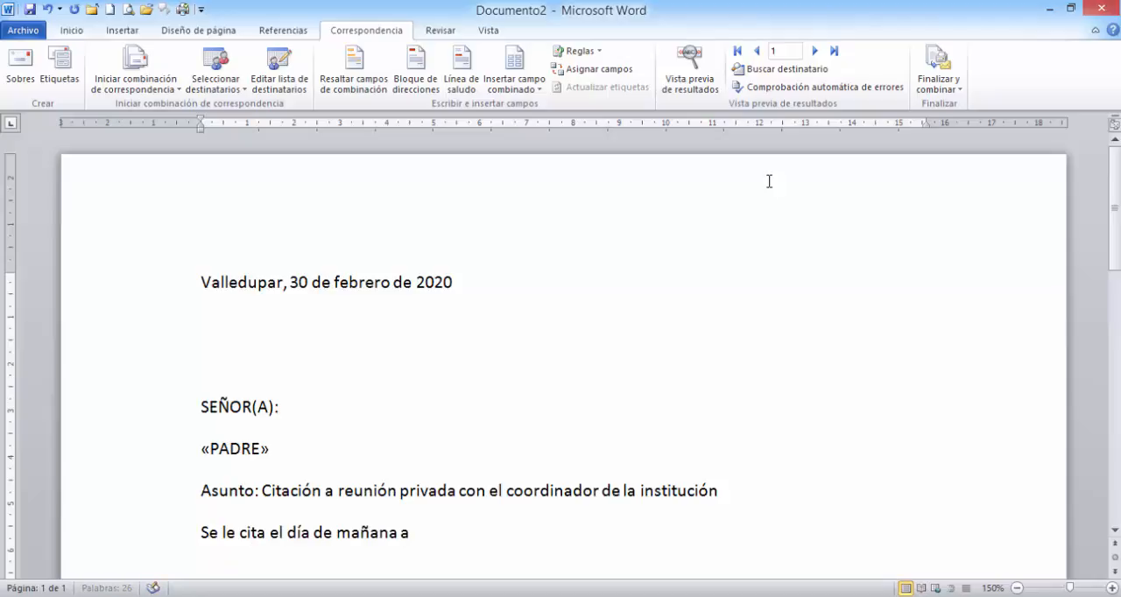
type("una reu")
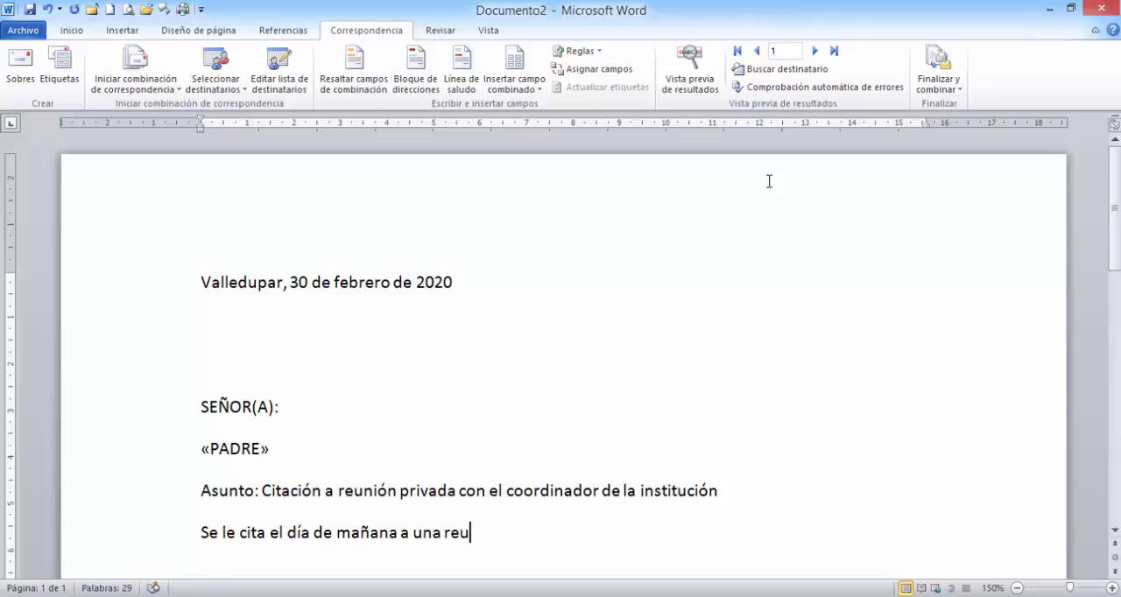
type("nión con")
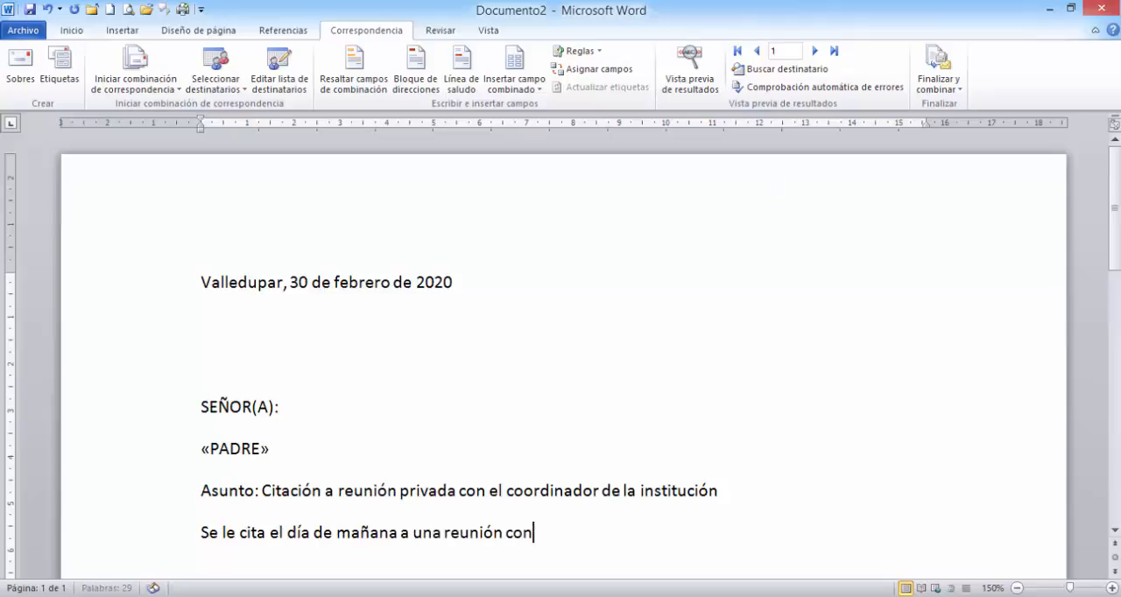
type(" en coordinad")
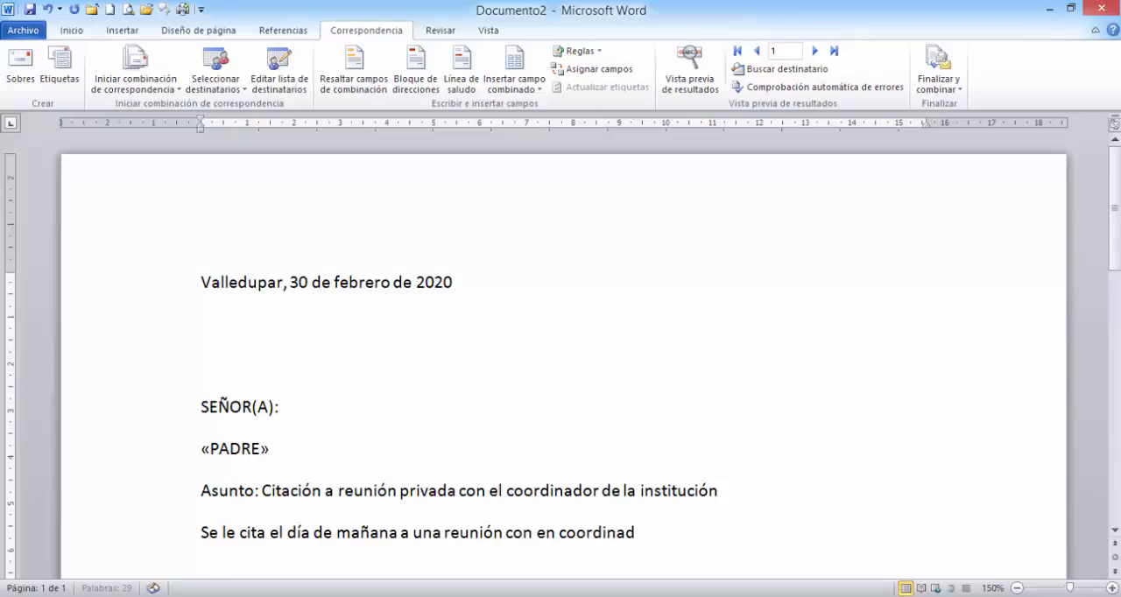
type("or academ")
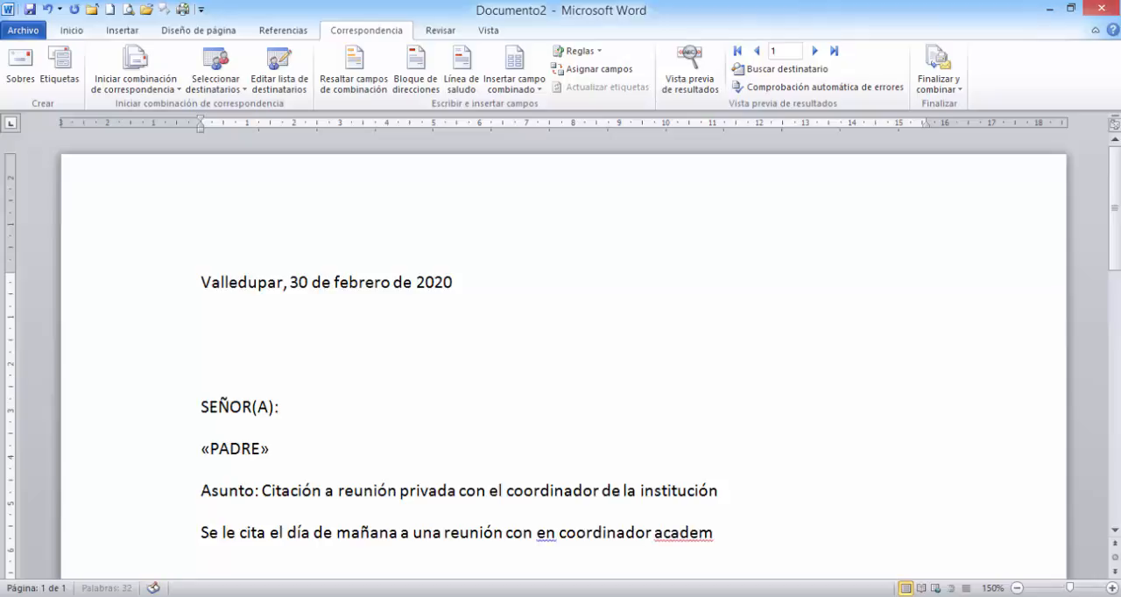
key("BackSpace")
key("BackSpace")
type("émico de n")
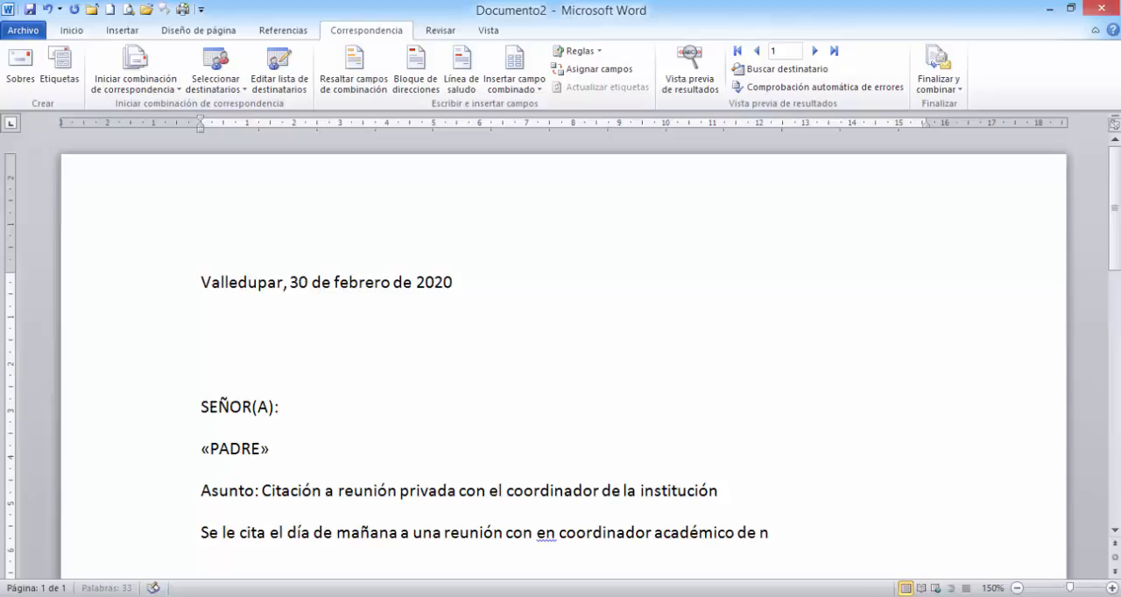
type("uestra ins")
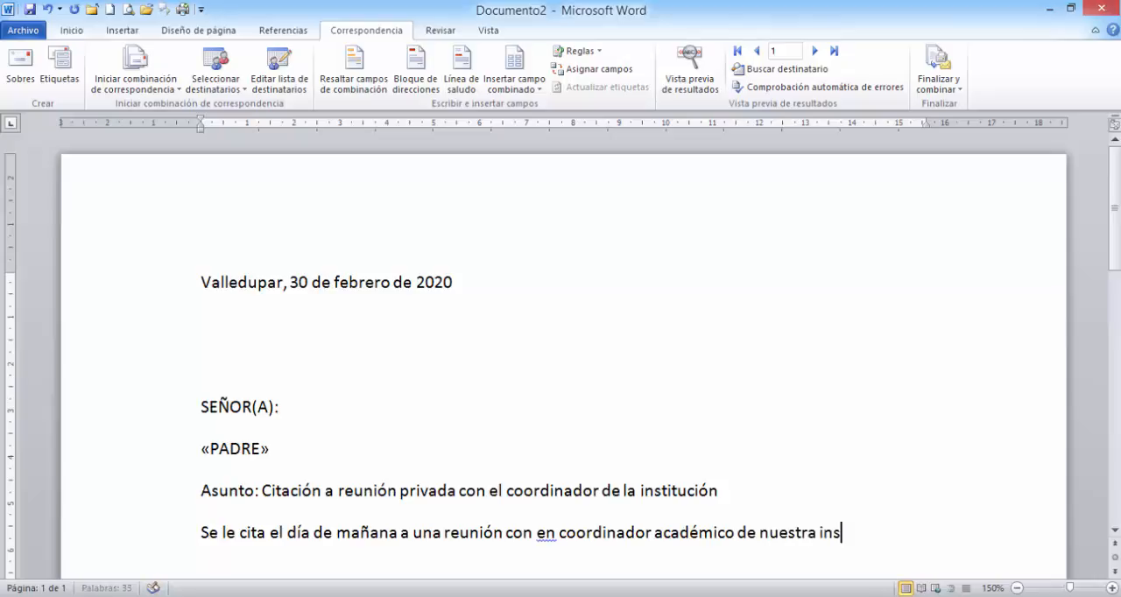
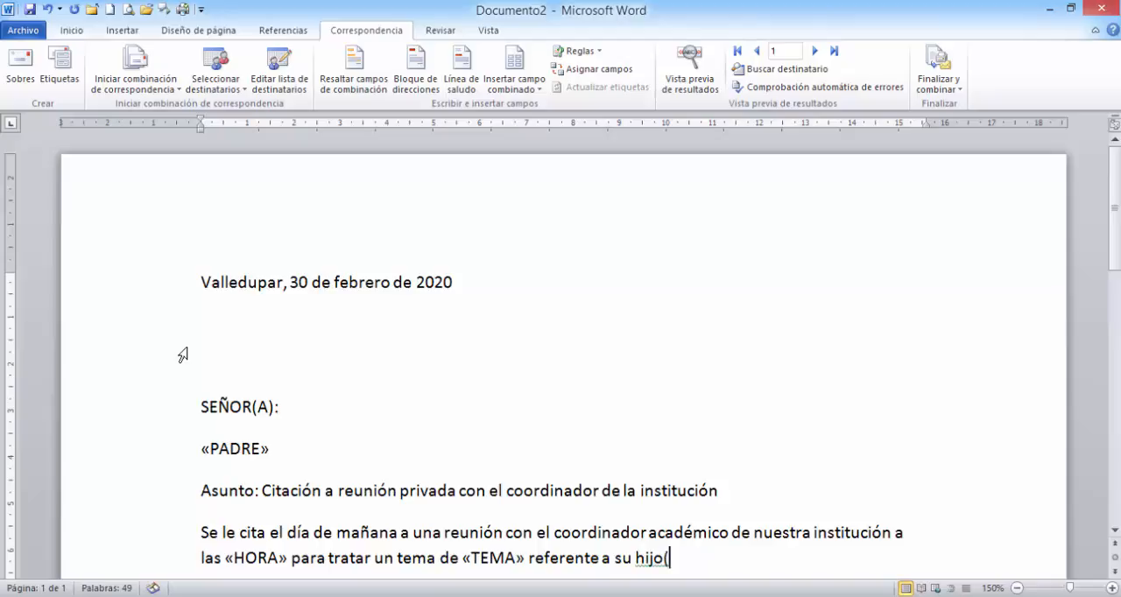
- Complete the body paragraph's ending to read "hijo(a) o acudido(a)", followed by the ESTUDIANTE merge field and a period
type("a")
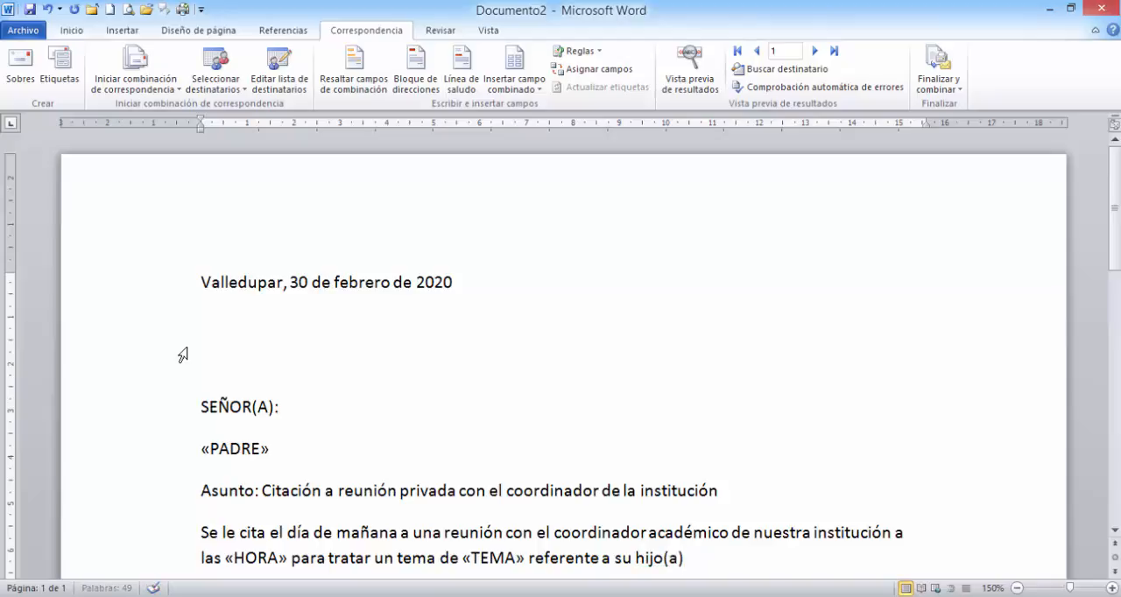
type(") o acudido")
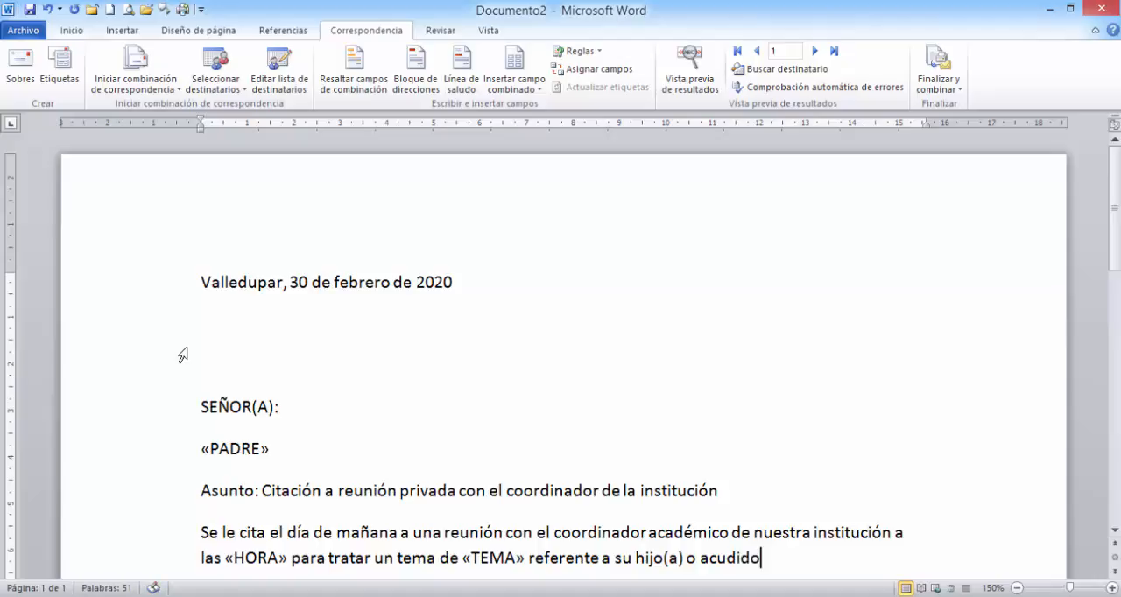
type("(a)")
left_click(520, 90)
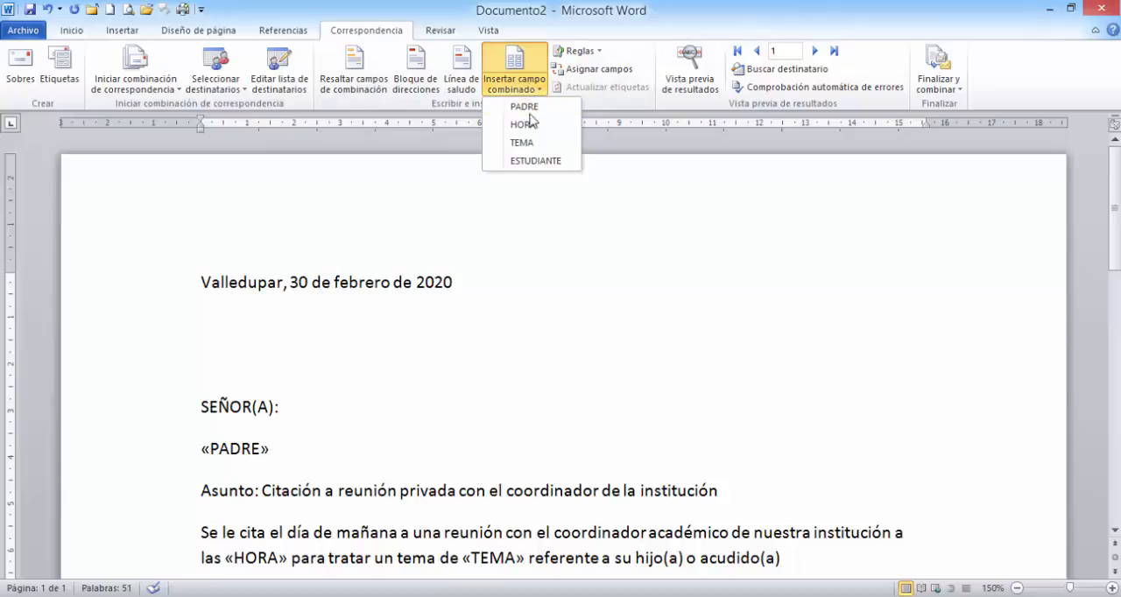
left_click(523, 164)
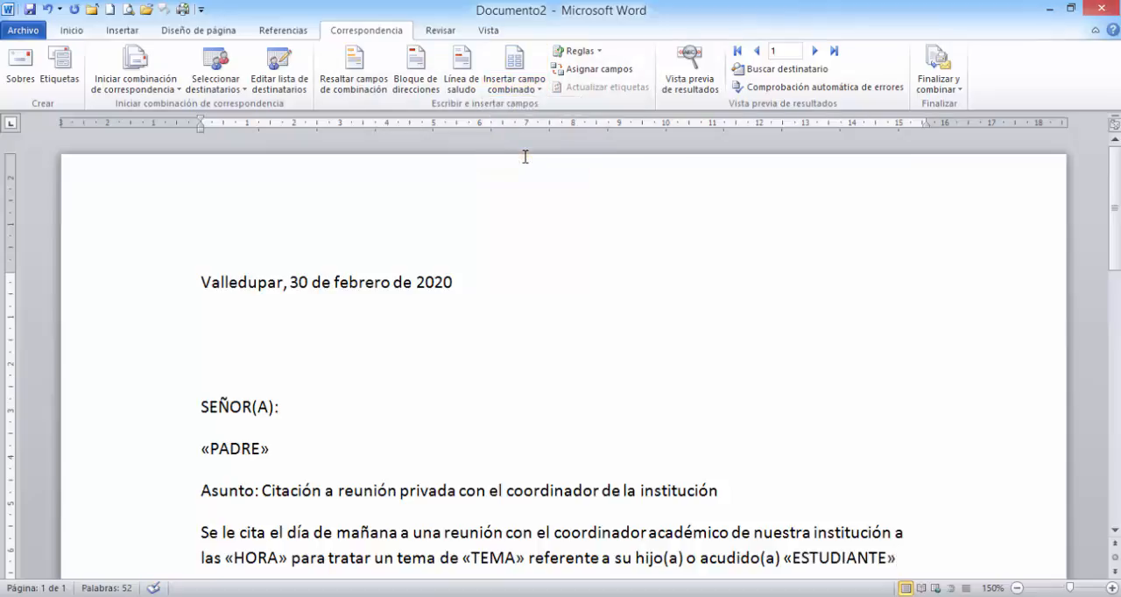
type(".")
- Highlight the PADRE, HORA, TEMA and ESTUDIANTE merge fields together in the letter to review them
scroll(525, 348, "down", 2)
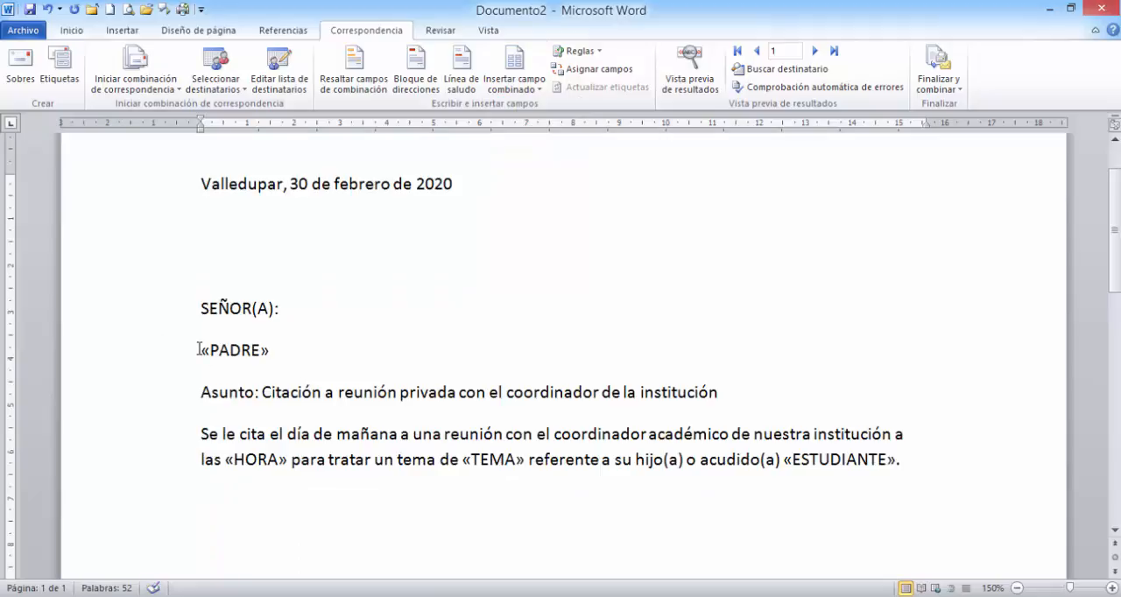
left_click_drag(199, 349, 280, 347)
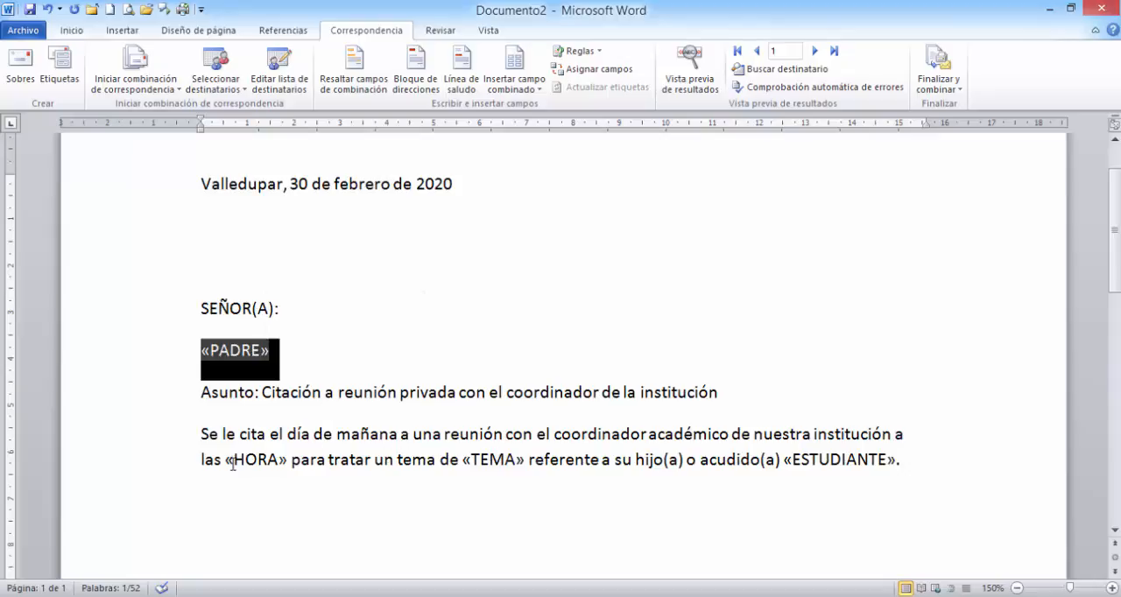
left_click_drag(227, 459, 289, 456)
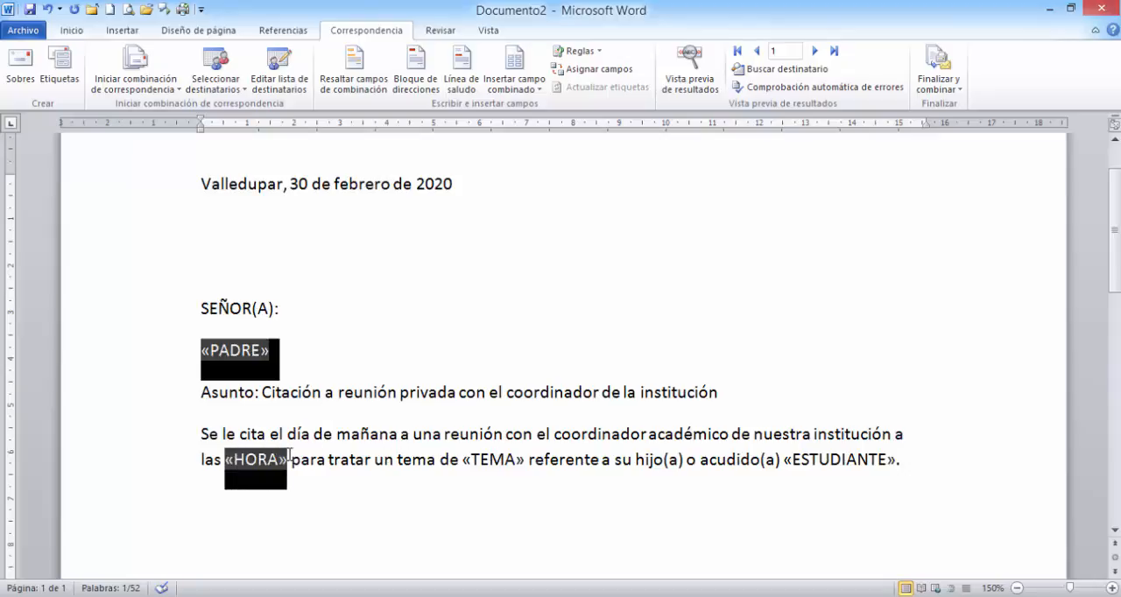
left_click_drag(465, 459, 524, 459)
left_click_drag(785, 459, 896, 480)
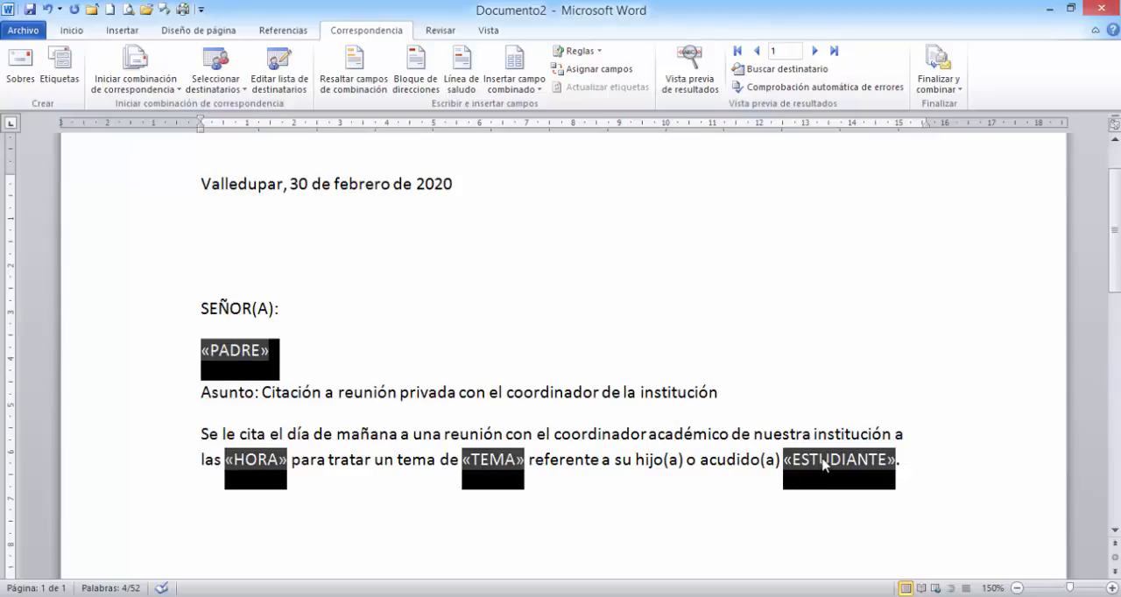
- Below the body paragraph, paste the paragraph starting "Es importante que asista", the "Atentamente," sign-off, and the coordinator's name with the title COORDINADOR ACADEMICO
left_click(913, 468)
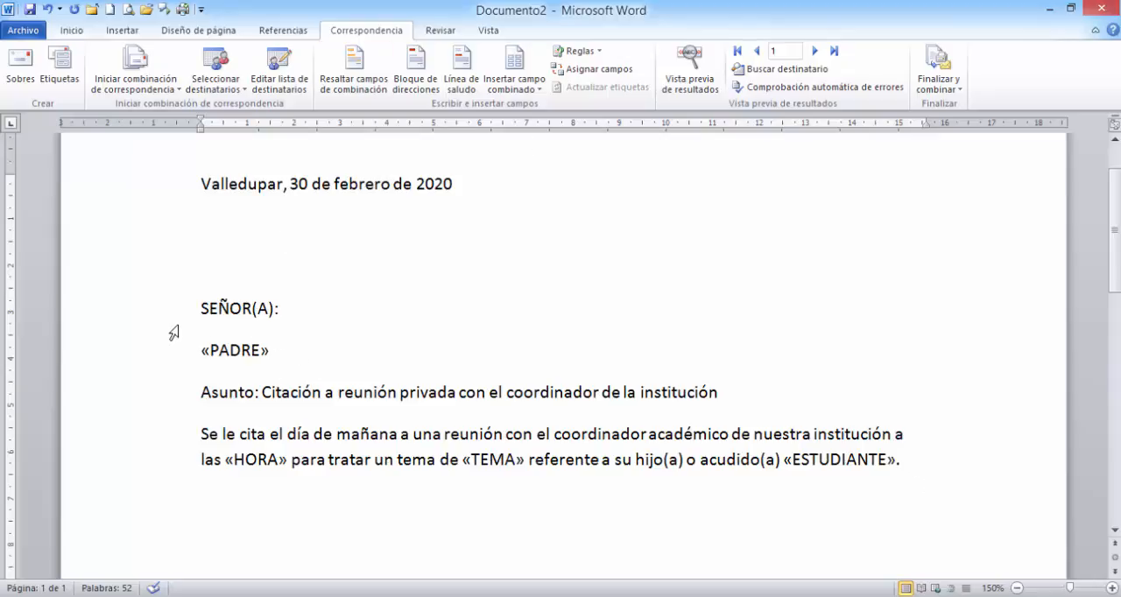
key("Return")
type("Es importante que asista ya que de su presencia y colaboración depende en gran medida el éxito del desarrollo académico de su acudido(a). Atentamente, JAIME DUARTE COORDINADOR ACADEMICO")
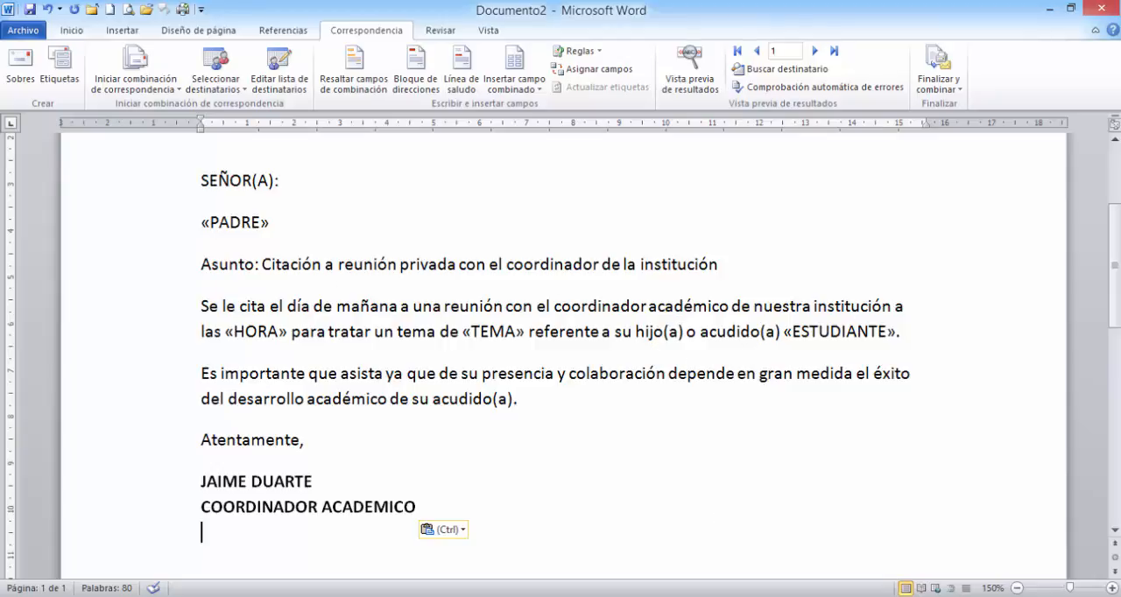
- Review the records in base de datos.xlsx, the recipient list options and the merge fields available for the letter
key("alt+Tab")
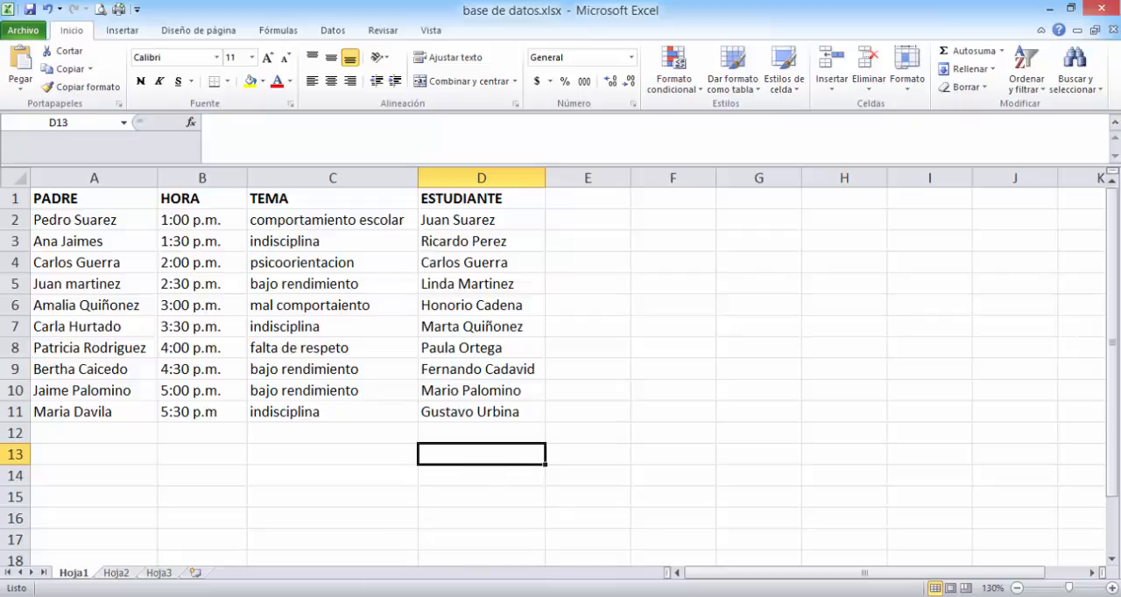
left_click(410, 596)
left_click(496, 538)
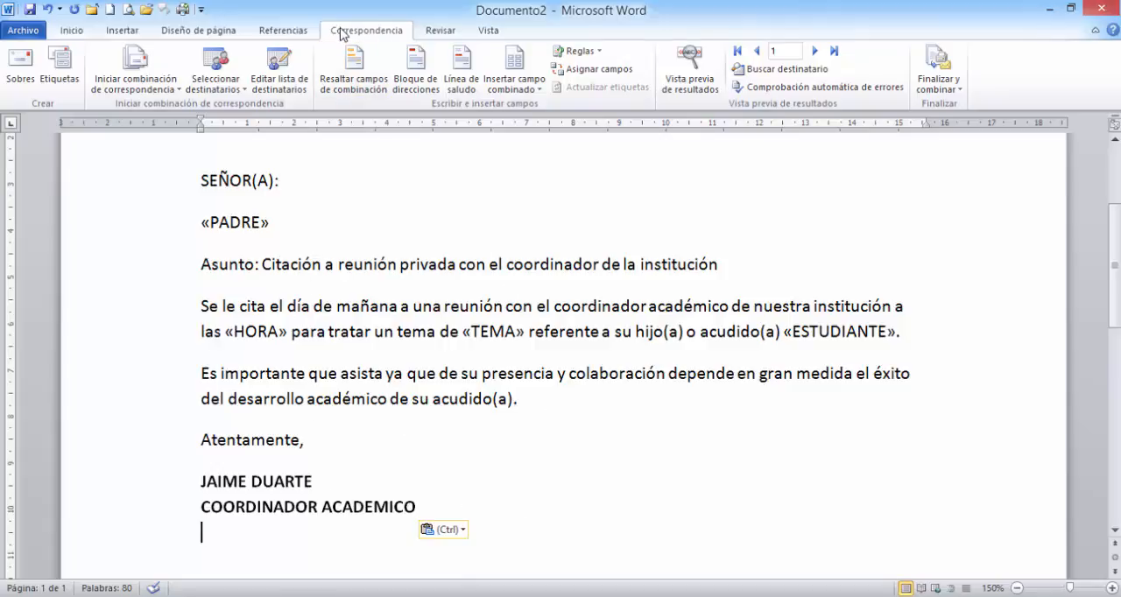
left_click(229, 93)
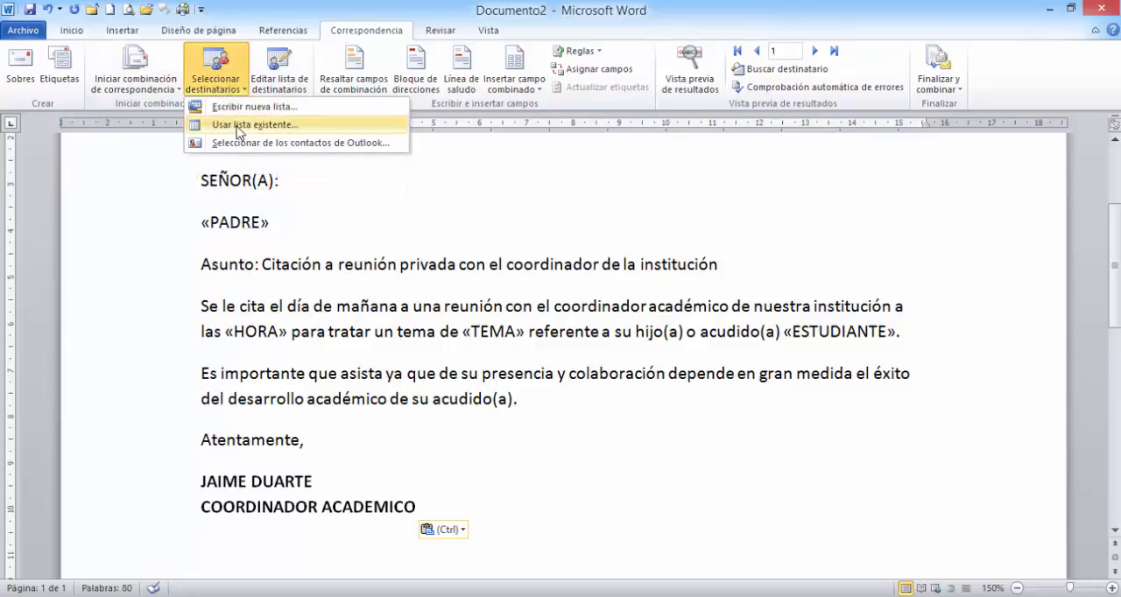
left_click(331, 248)
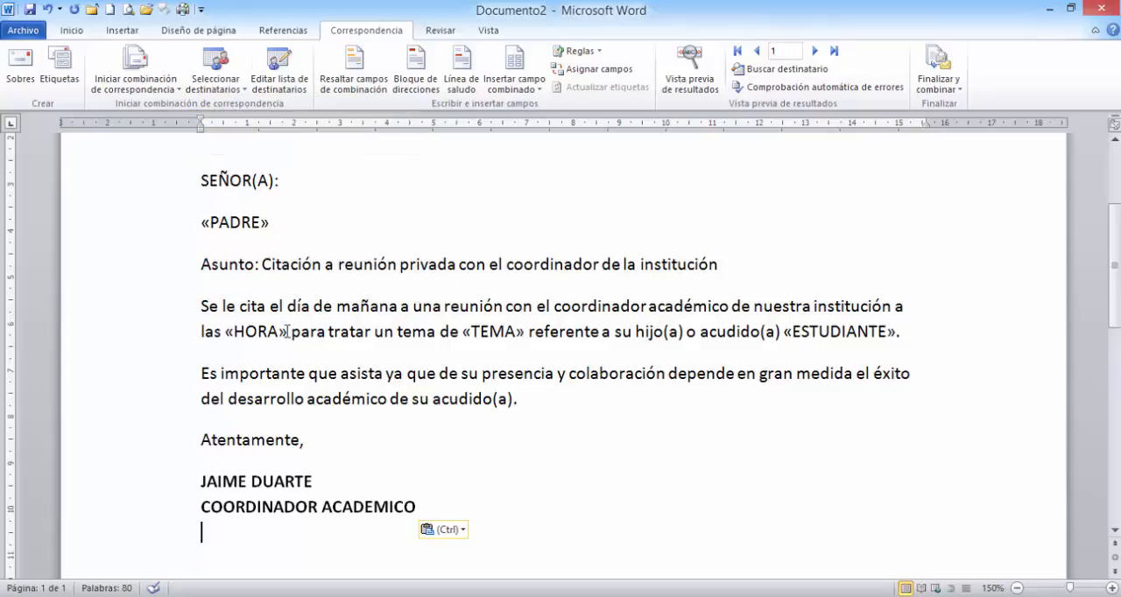
left_click(515, 85)
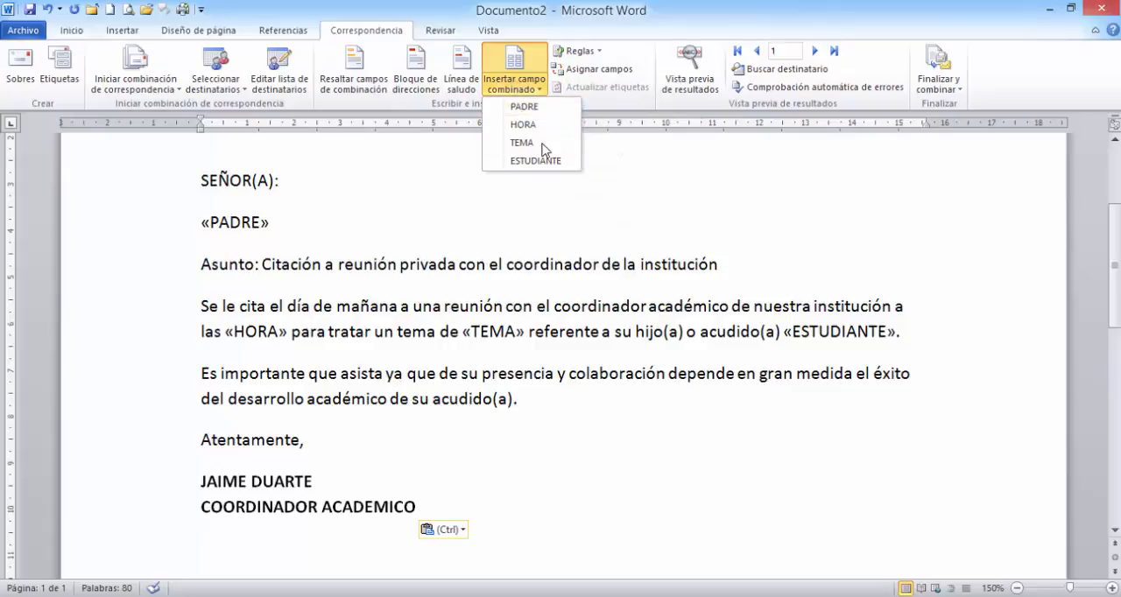
left_click(477, 506)
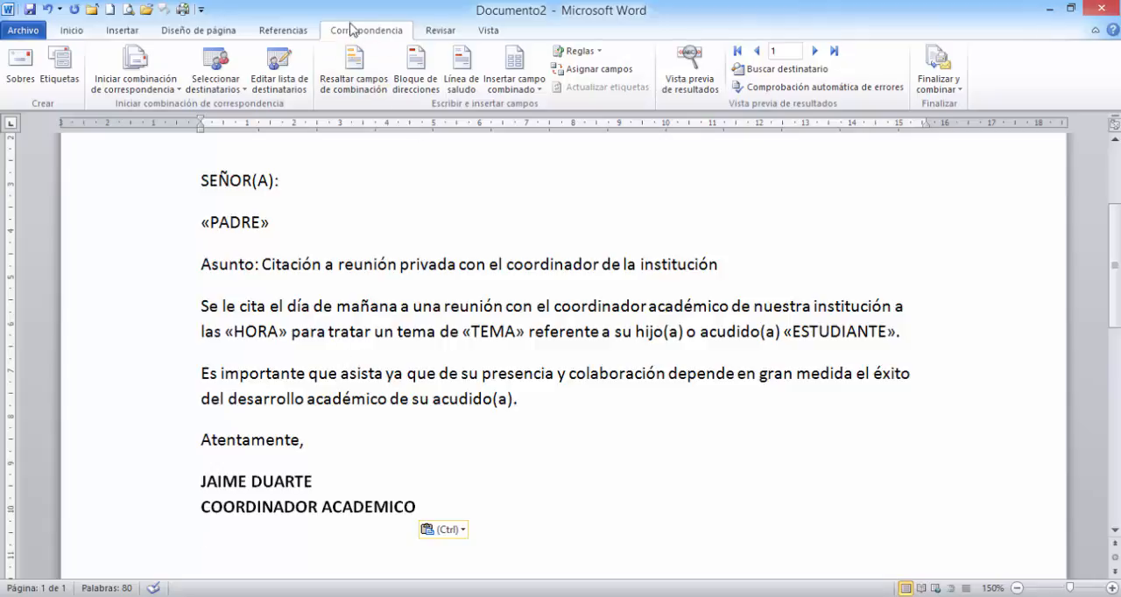
- Start finishing the mail merge as individual editable documents
left_click(945, 90)
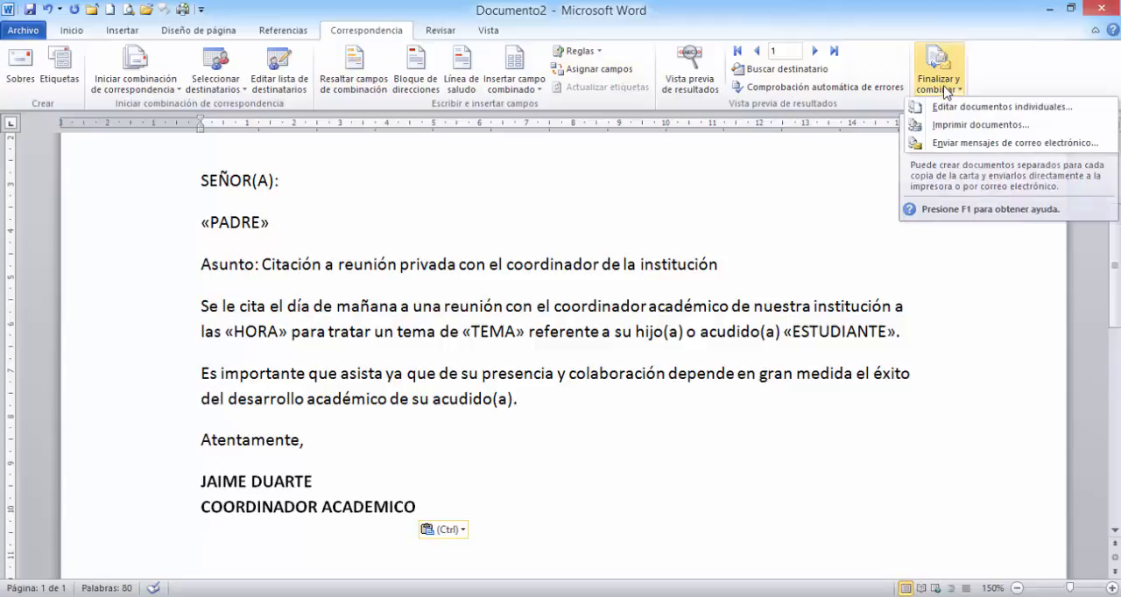
left_click(966, 107)
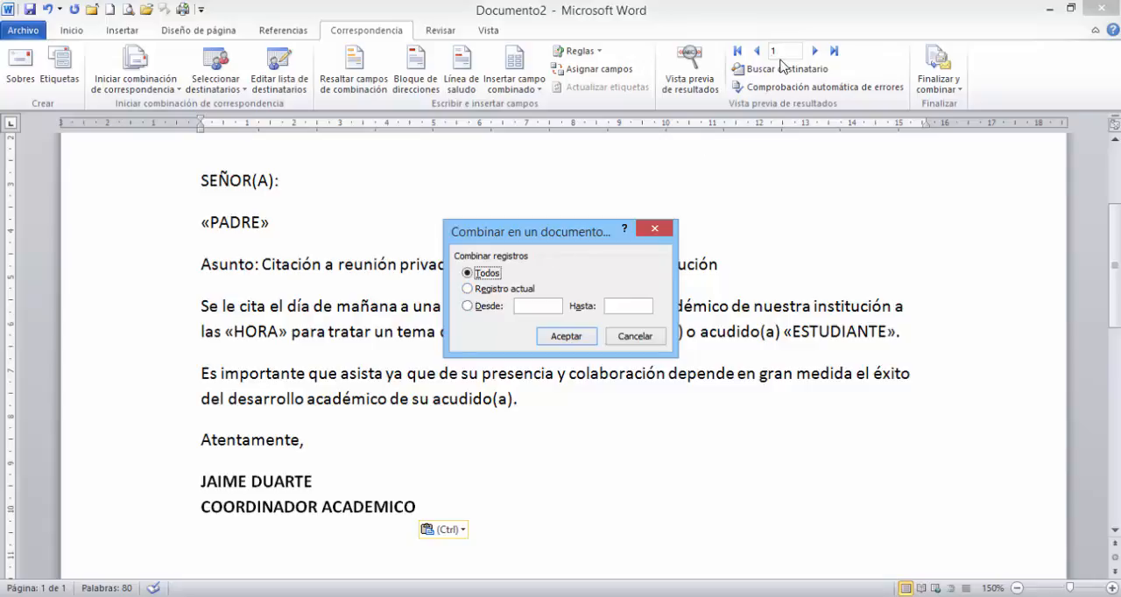
- Try the current-record merge option and check the first record, A2:D2, in base de datos.xlsx
left_click(469, 290)
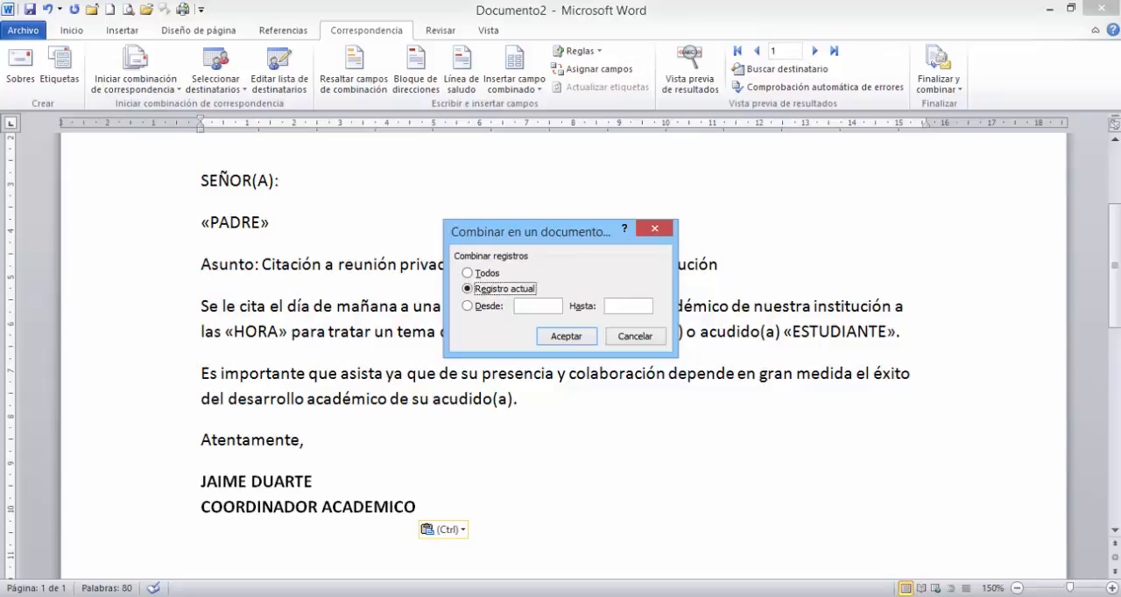
left_click(270, 595)
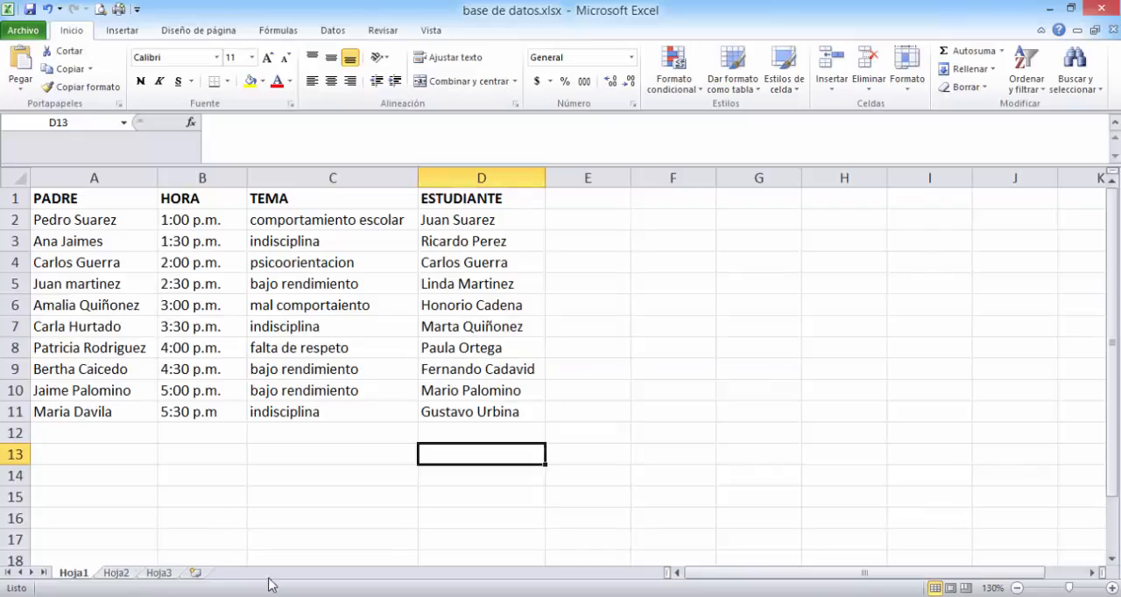
left_click_drag(37, 218, 450, 220)
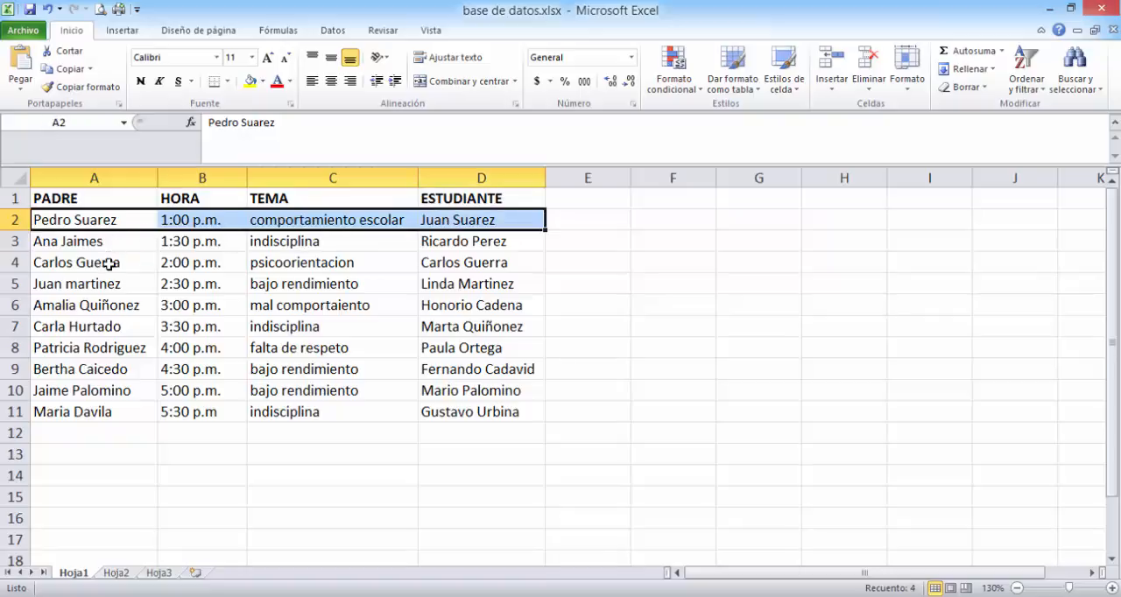
left_click(324, 596)
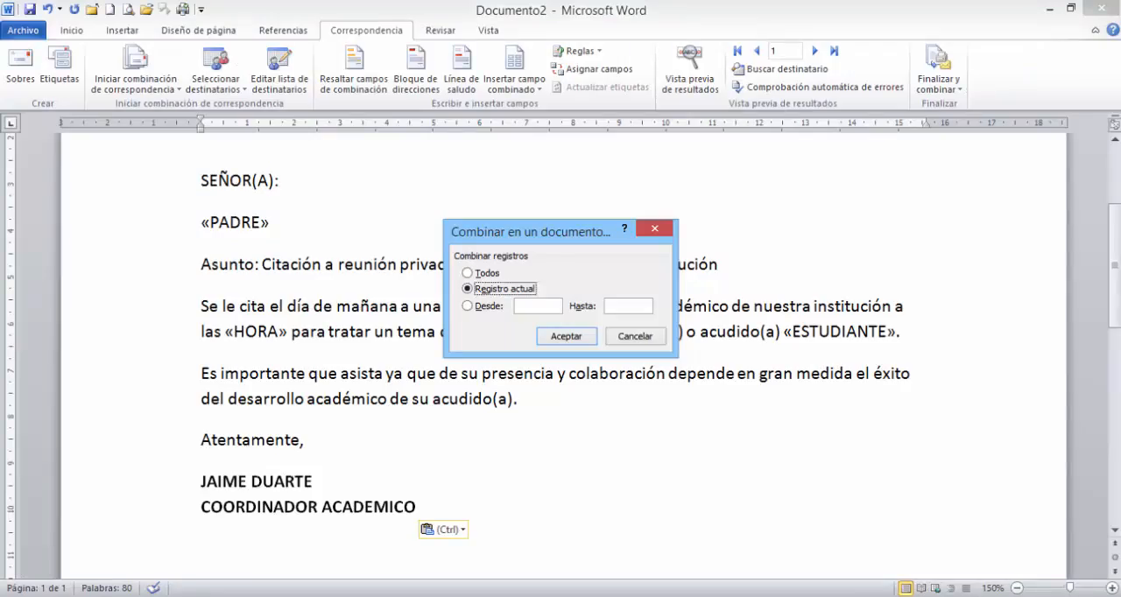
- Try the from-to record range option for the merge and examine rows 9 to 11 of base de datos.xlsx
left_click(468, 307)
mouse_move(407, 595)
left_click(359, 595)
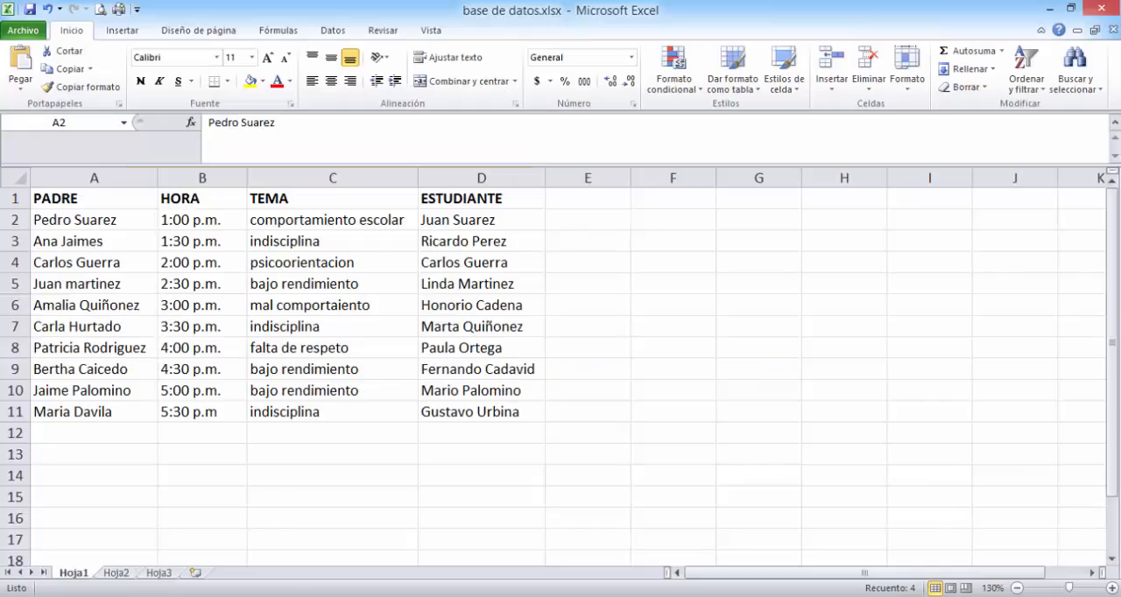
left_click(59, 370)
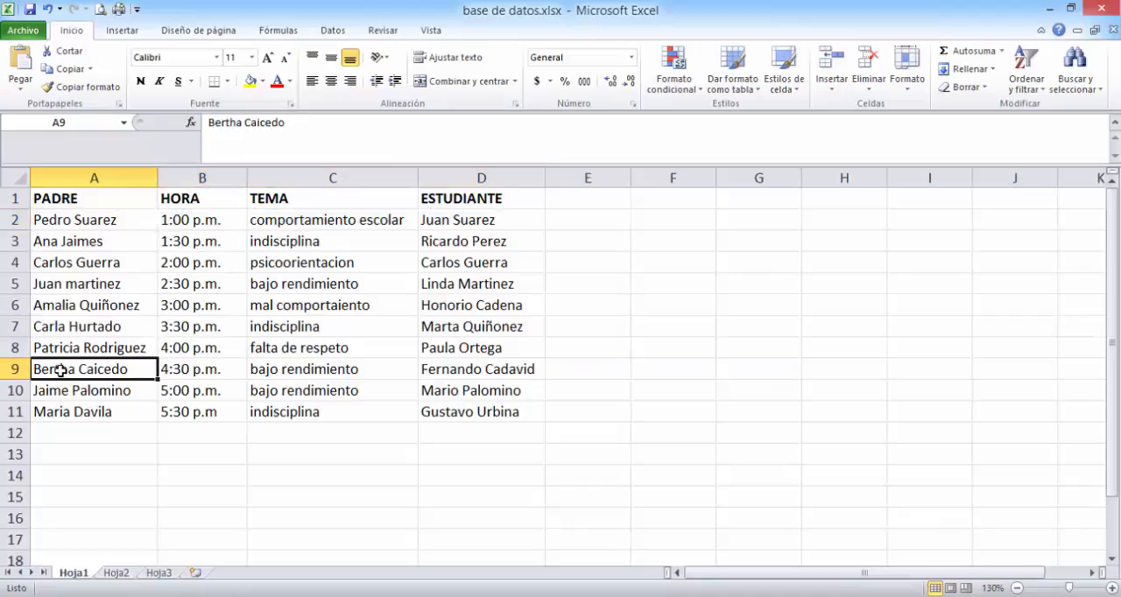
left_click(59, 390)
left_click(56, 411)
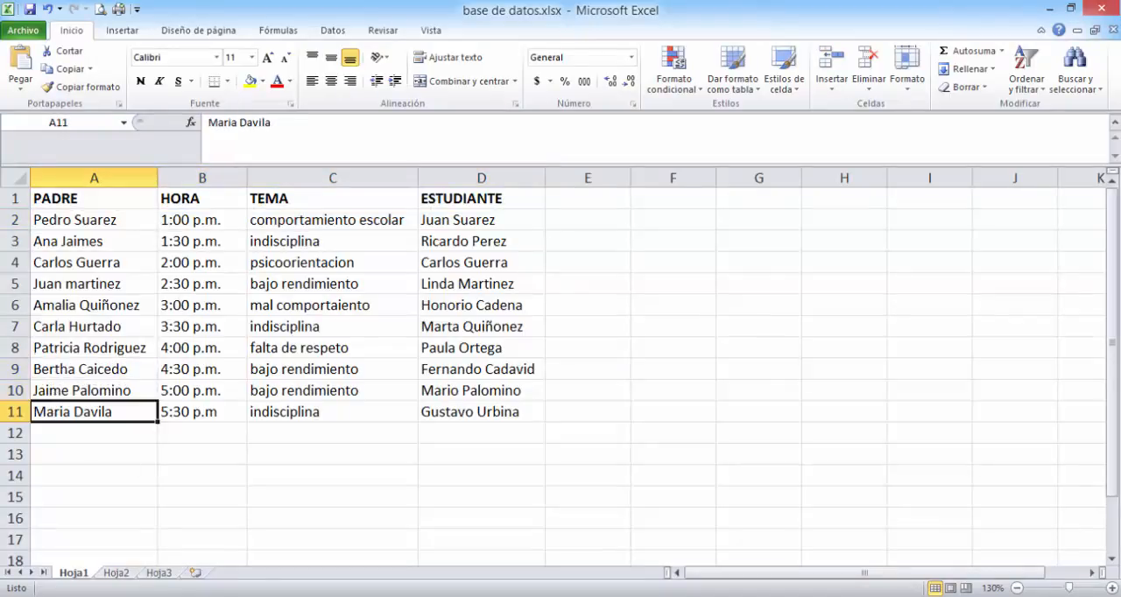
left_click(487, 596)
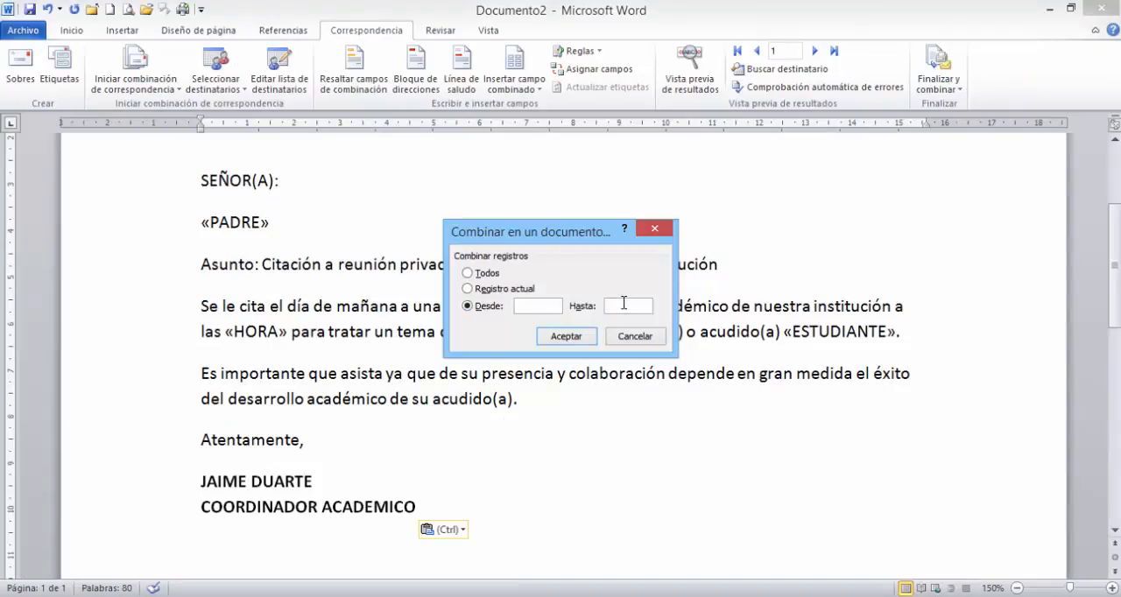
- Merge all records (Todos) into individual letters and bring up the new merged document
left_click(470, 274)
left_click(566, 337)
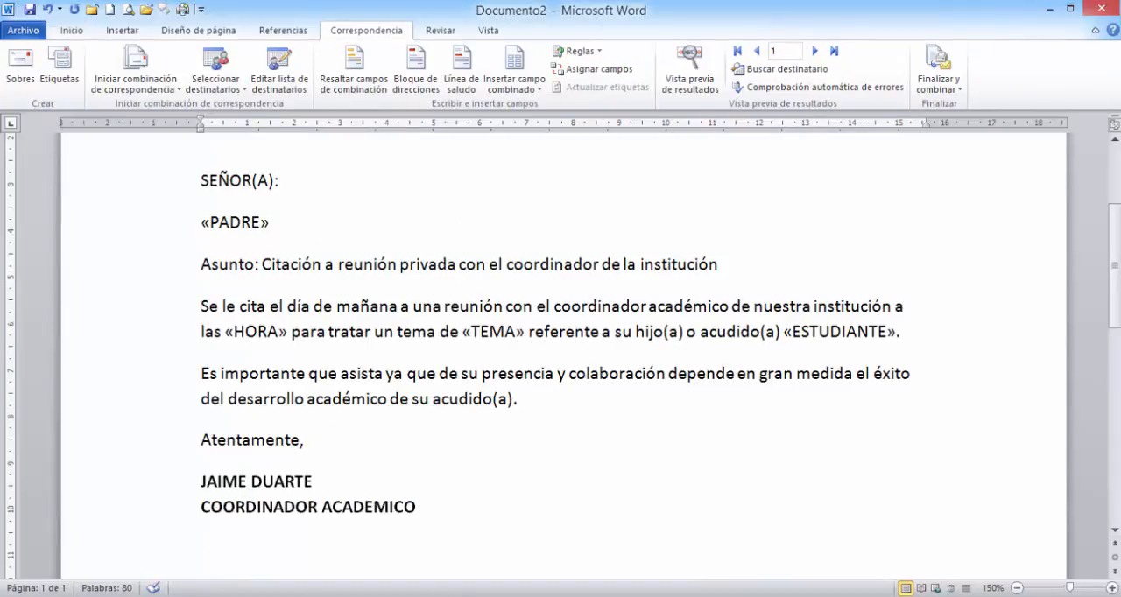
mouse_move(410, 596)
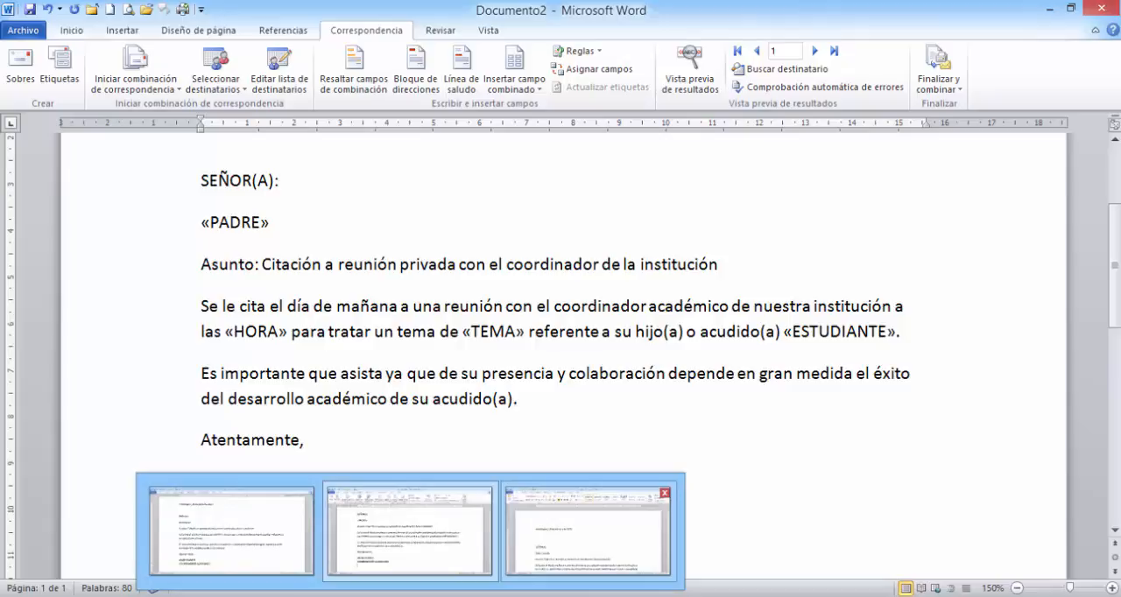
left_click(517, 506)
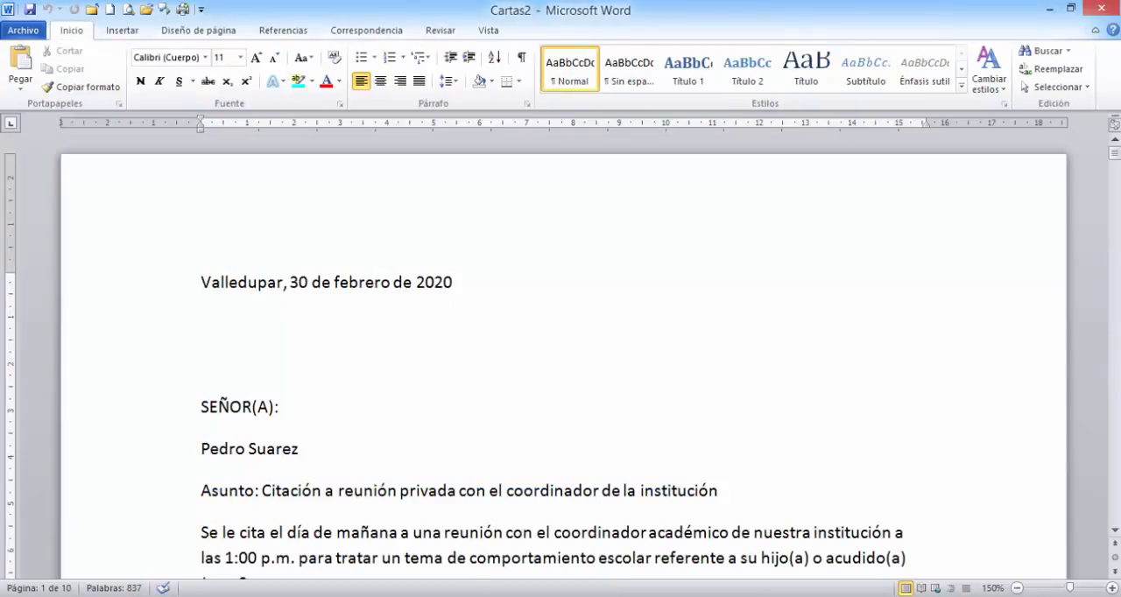
- Highlight the merged parent name, time, topic and student name in the first letter to check them
left_click(459, 547)
scroll(481, 390, "down", 1)
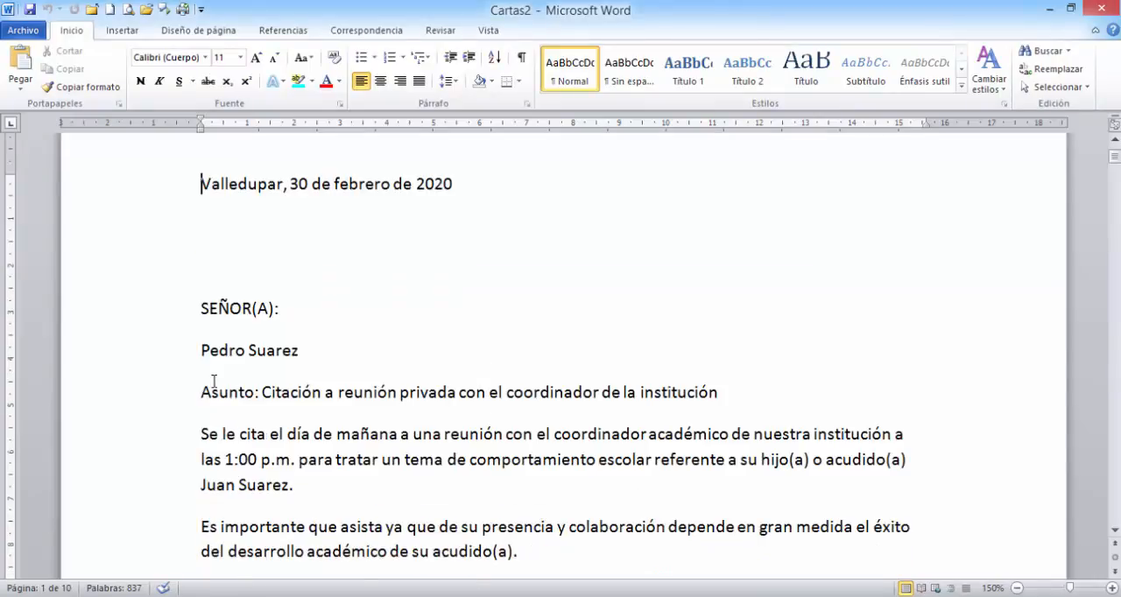
left_click_drag(201, 351, 283, 351)
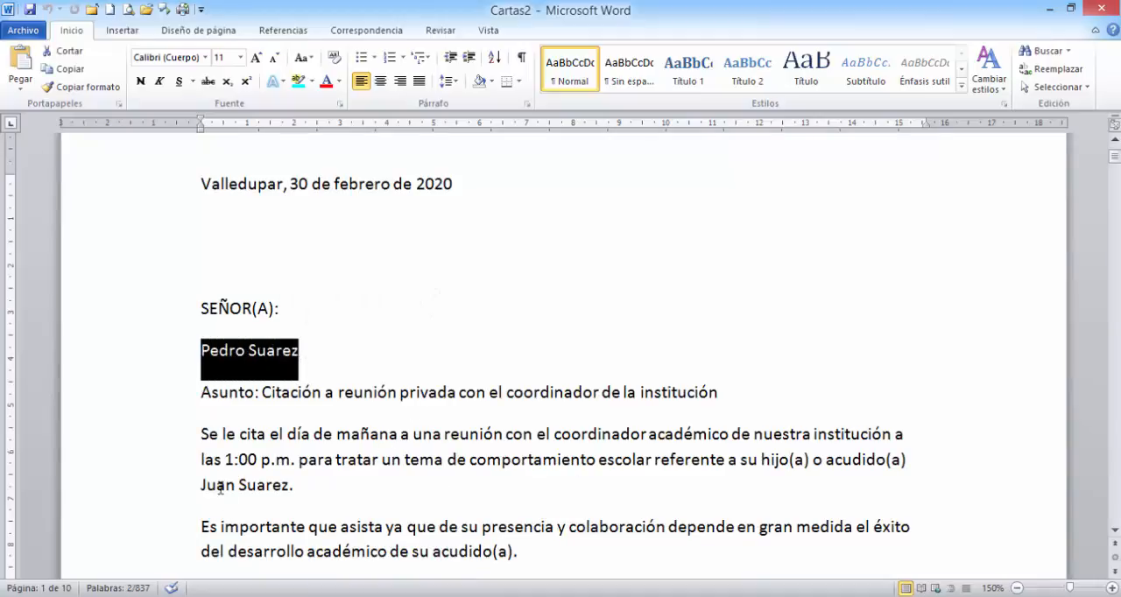
left_click_drag(226, 459, 293, 462)
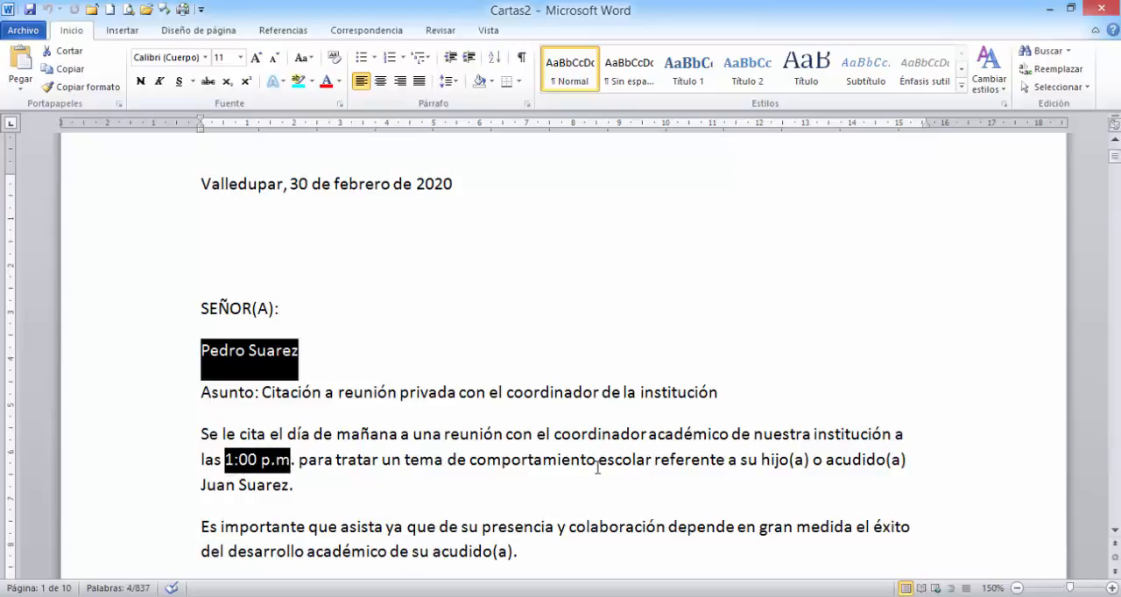
left_click_drag(448, 460, 625, 464)
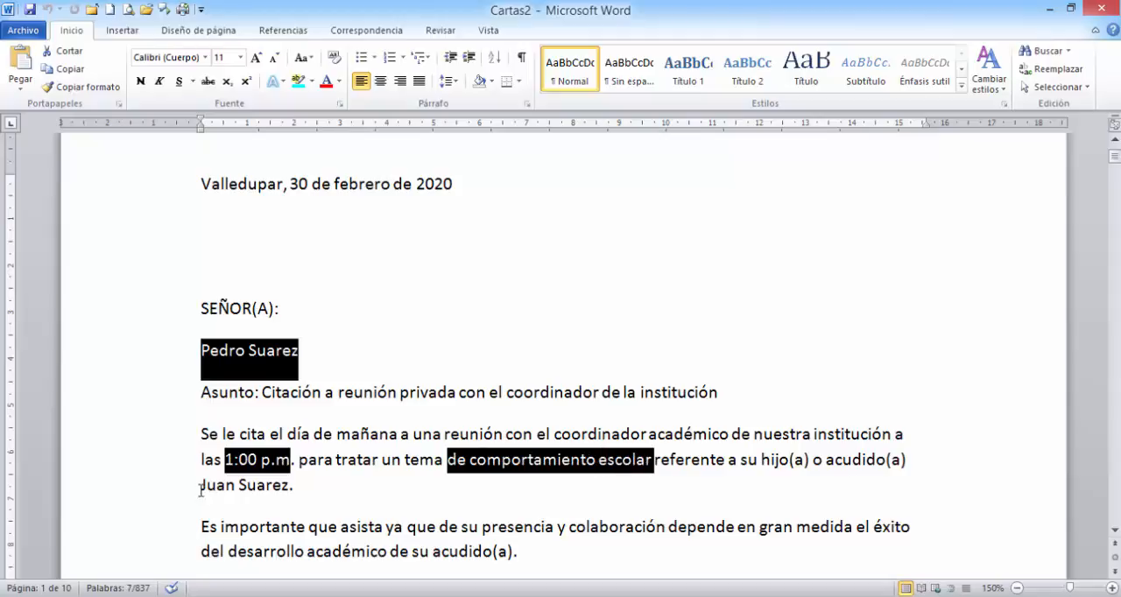
left_click_drag(202, 487, 274, 490)
- Switch to base de datos.xlsx in Excel and select the first record, A2:D2, to compare it with the first letter
key("alt+Tab")
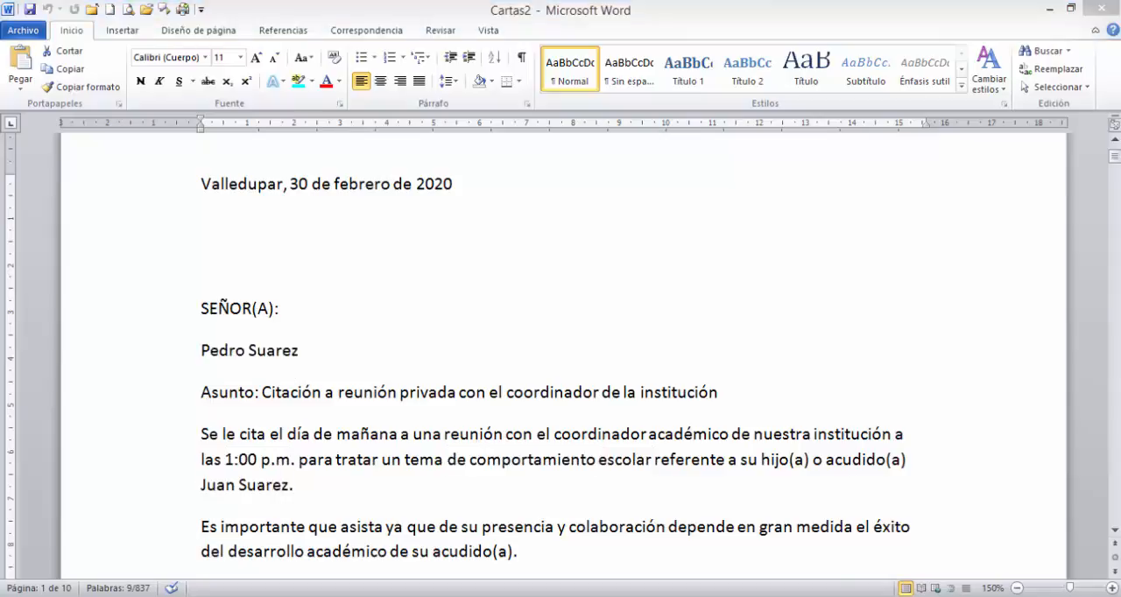
left_click(145, 227)
left_click_drag(145, 227, 450, 219)
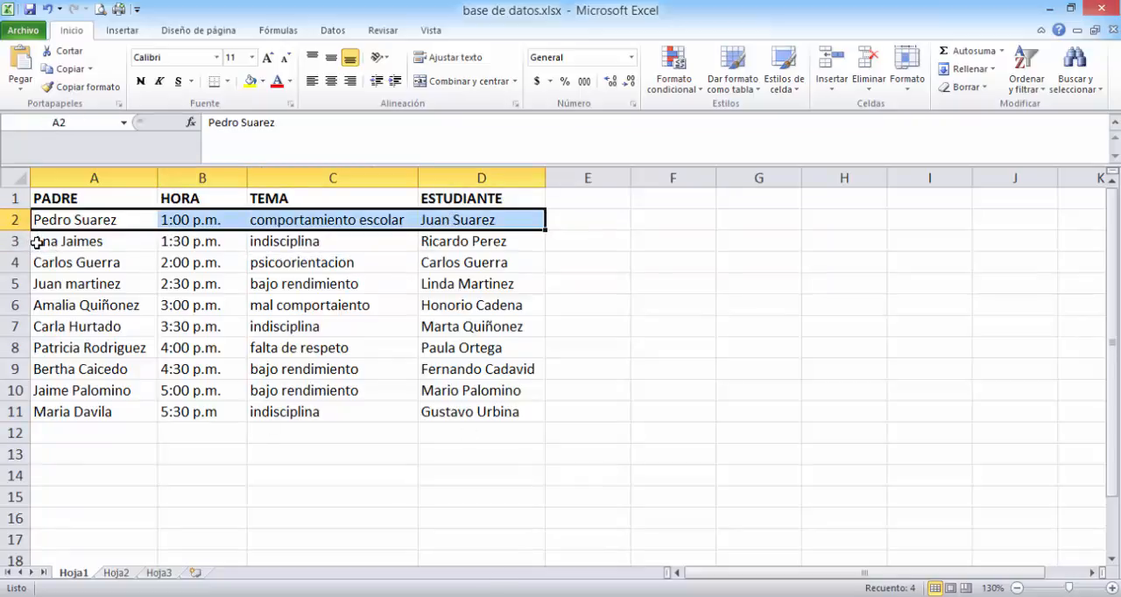
- Select the second record, A3:D3, in base de datos.xlsx and bring up the second letter in the merged Word document Cartas2
left_click_drag(35, 243, 458, 245)
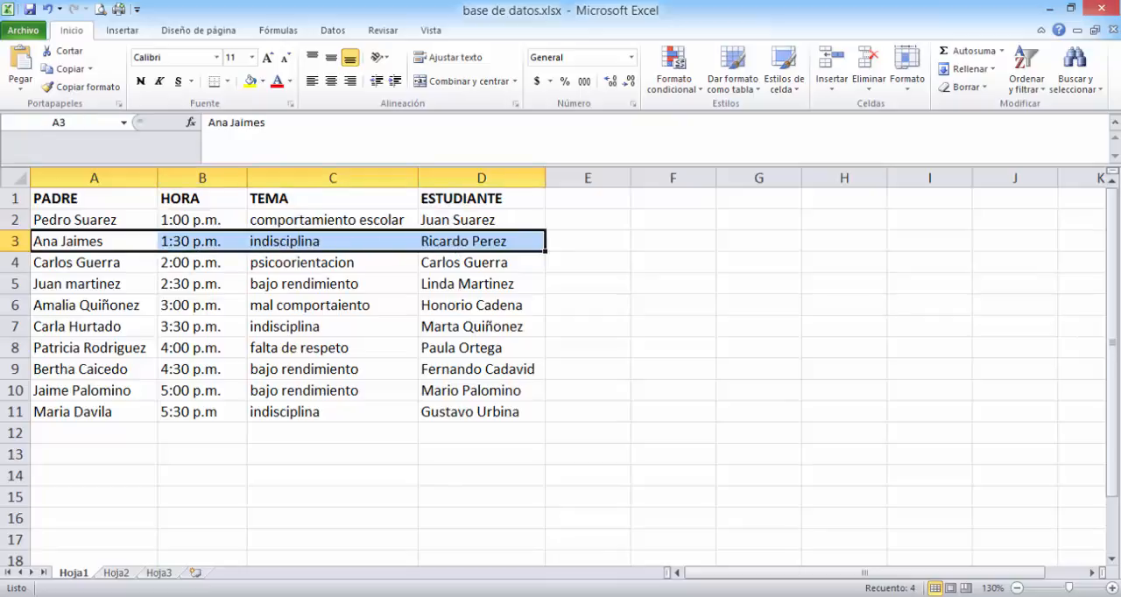
key("alt+Tab")
scroll(320, 319, "down", 6)
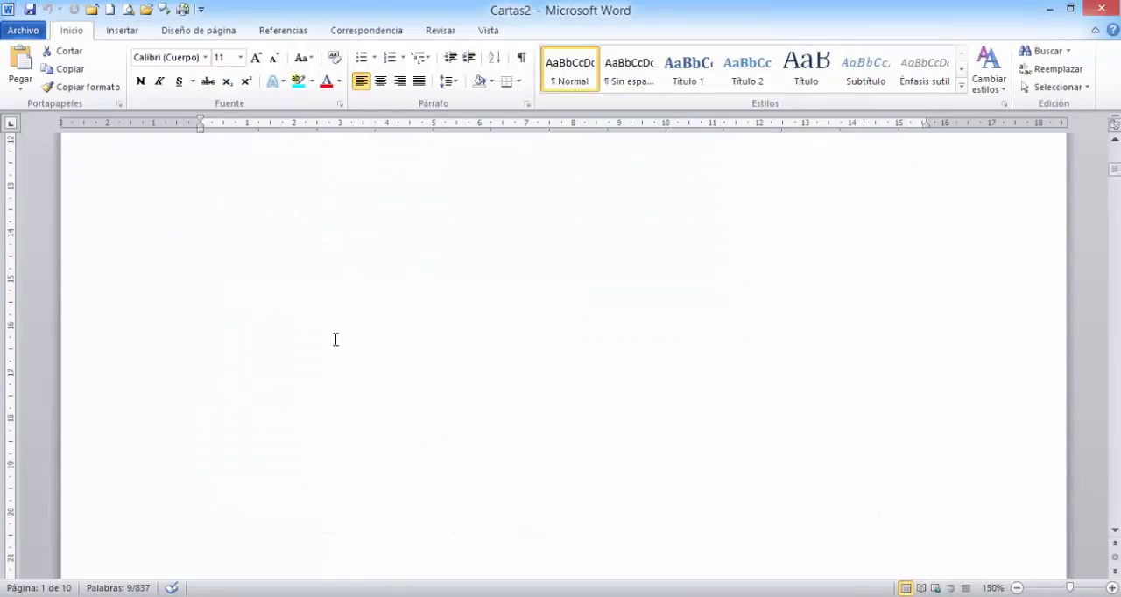
scroll(335, 339, "down", 10)
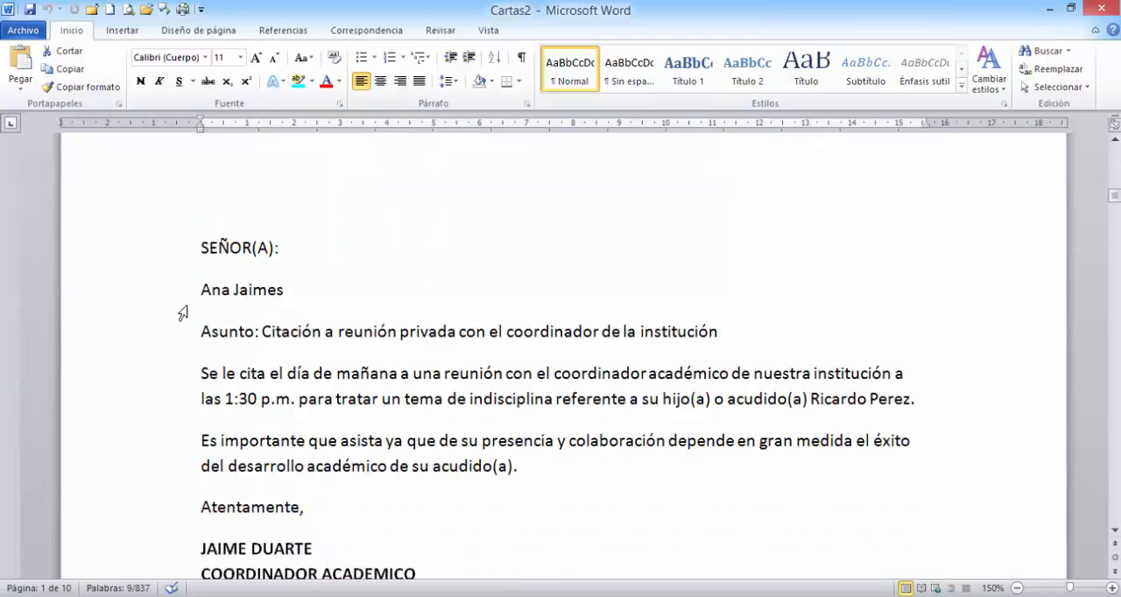
scroll(182, 313, "down", 2)
- Highlight the merged parent name, time, topic and student name in the second letter and compare them with row 3 of base de datos.xlsx in Excel
left_click(200, 190)
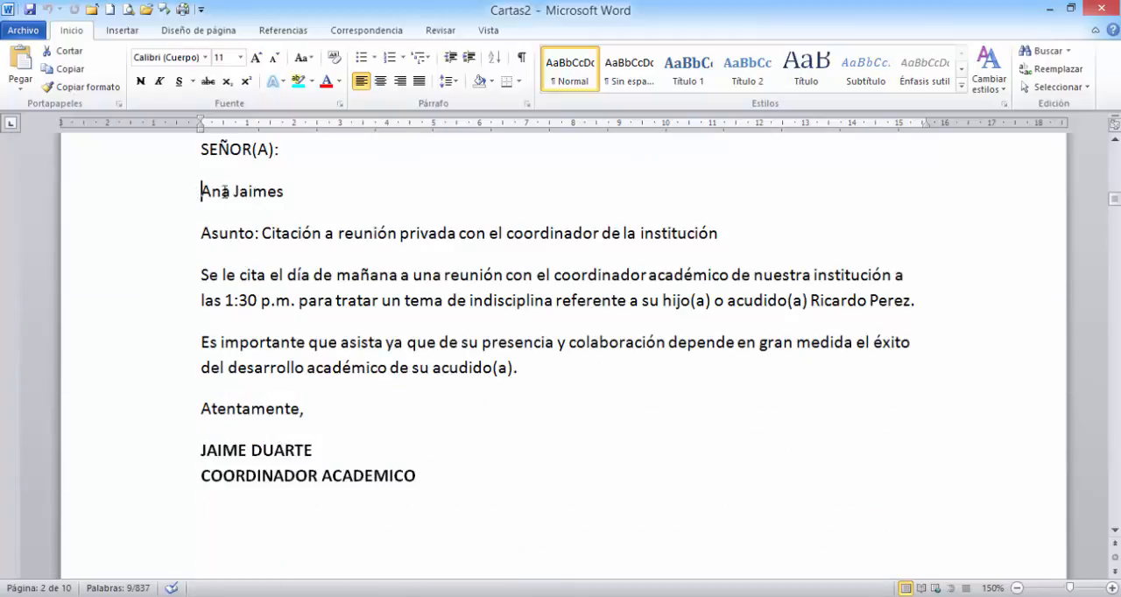
left_click_drag(225, 191, 288, 185)
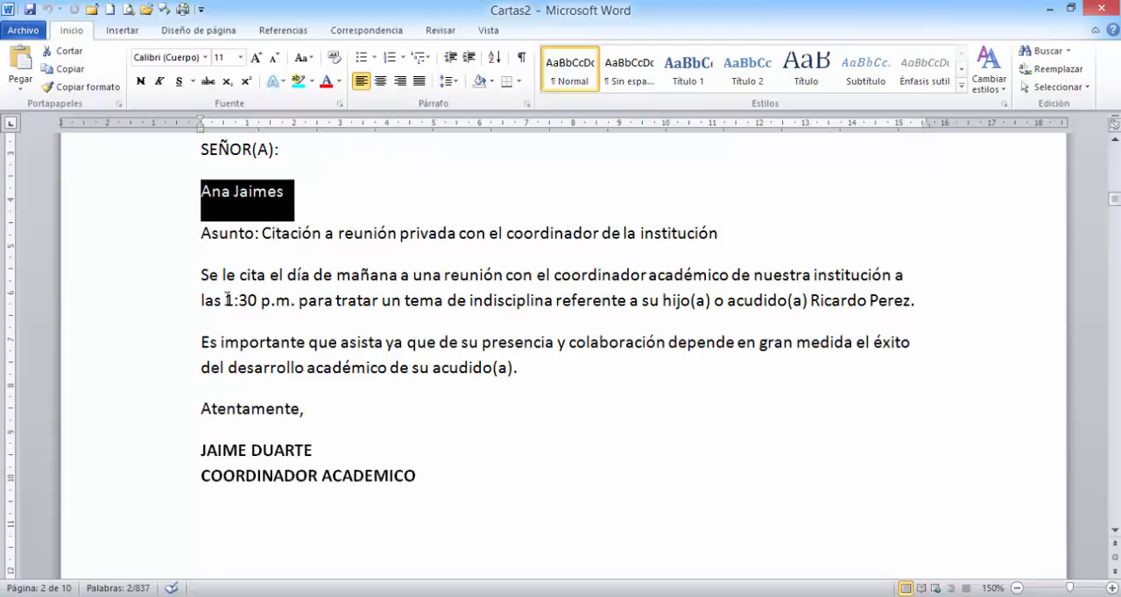
left_click_drag(226, 300, 293, 299)
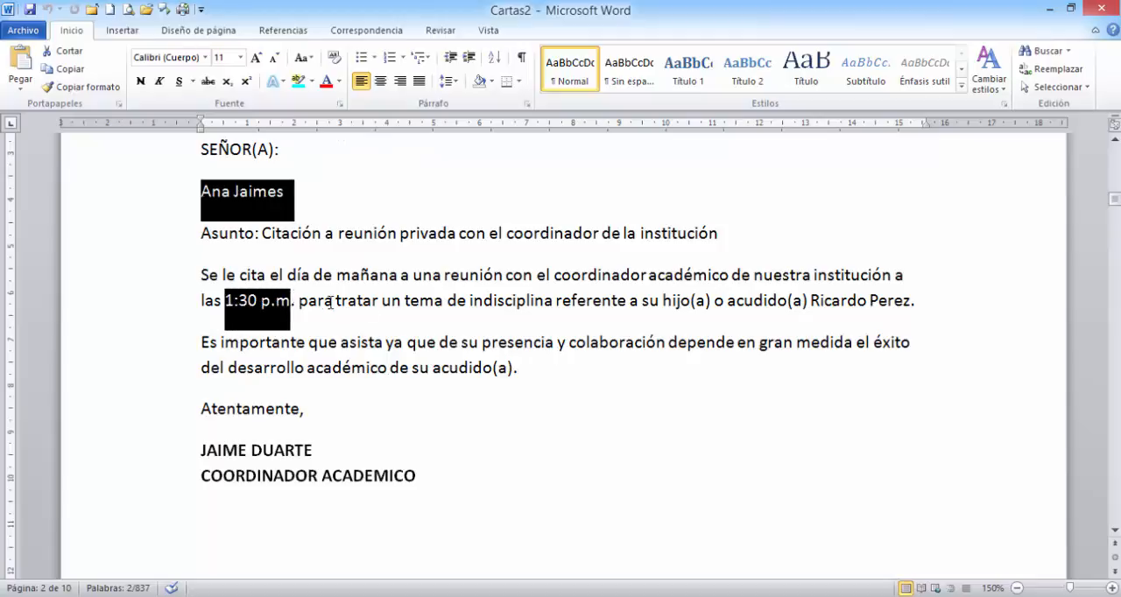
left_click_drag(470, 301, 556, 299)
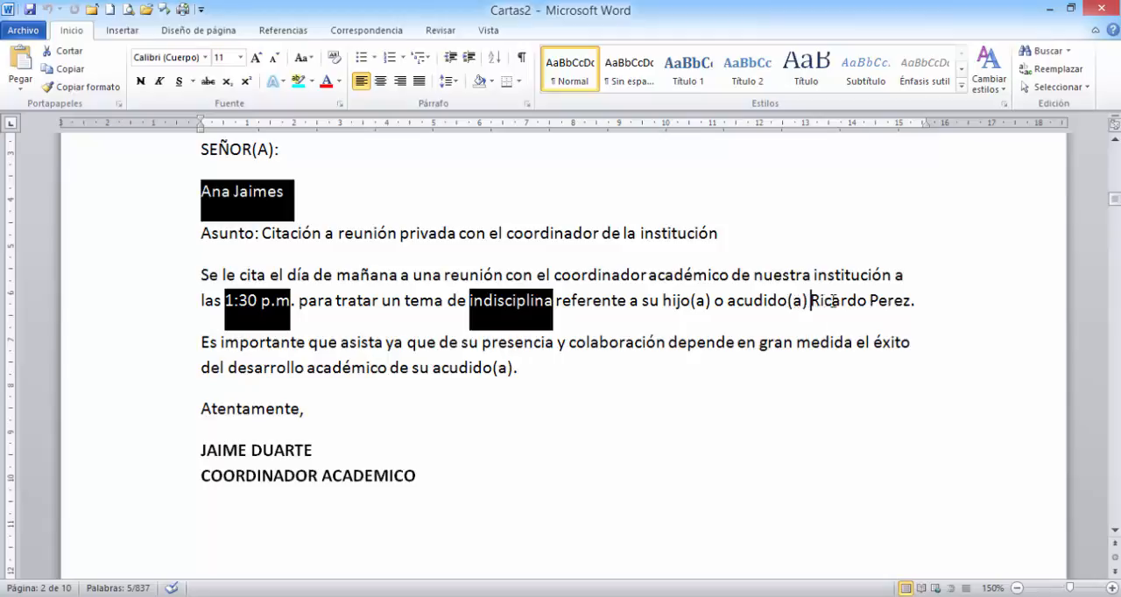
left_click_drag(811, 300, 895, 306)
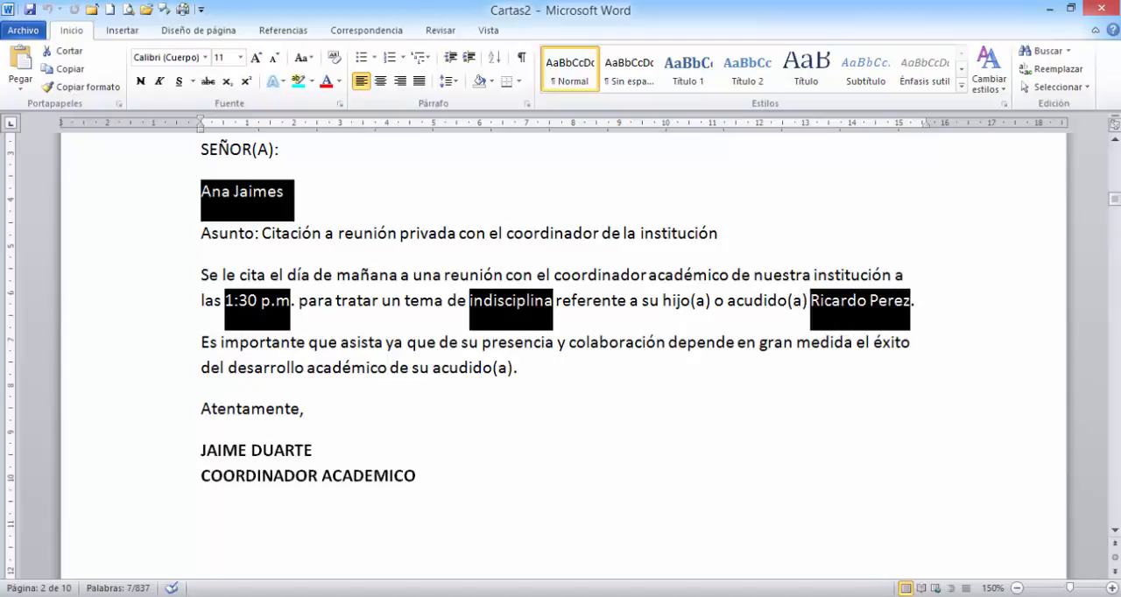
key("alt+Tab")
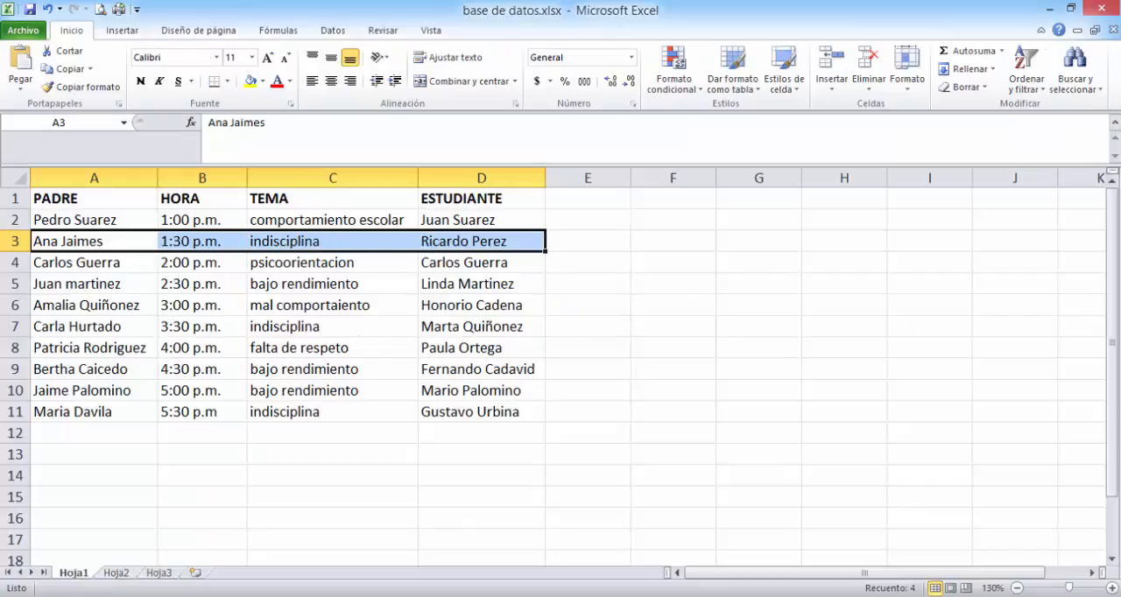
- Switch back to Cartas2 in Word and examine the merged details in the second and third letters
key("alt+Tab")
scroll(316, 350, "down", 10)
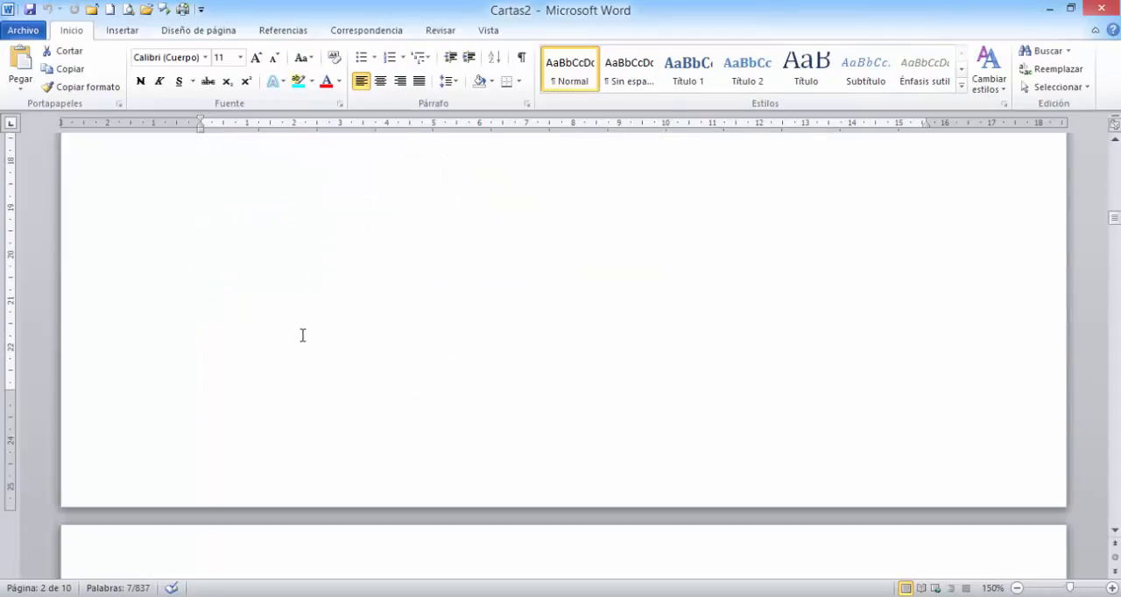
scroll(302, 336, "down", 5)
scroll(206, 219, "up", 4)
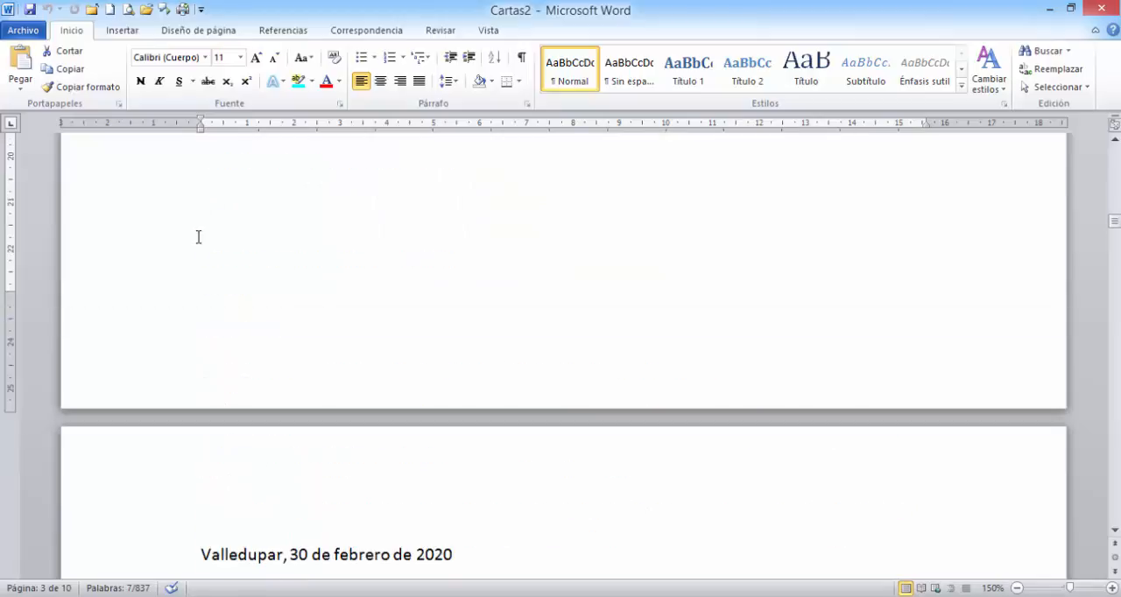
scroll(175, 263, "down", 6)
scroll(193, 228, "up", 2)
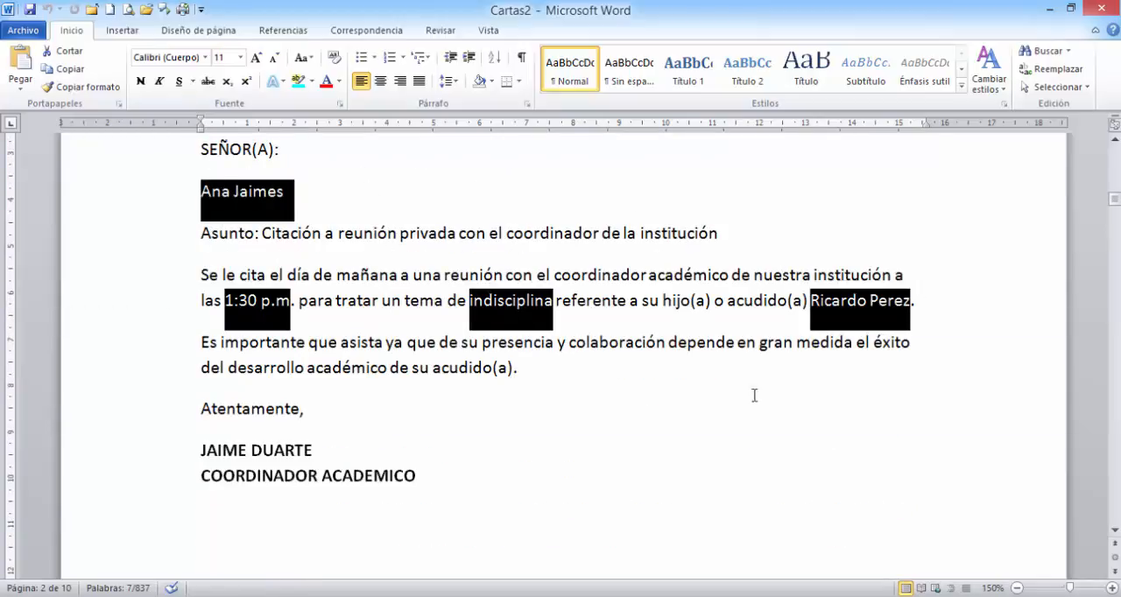
scroll(224, 510, "down", 2)
scroll(228, 438, "down", 20)
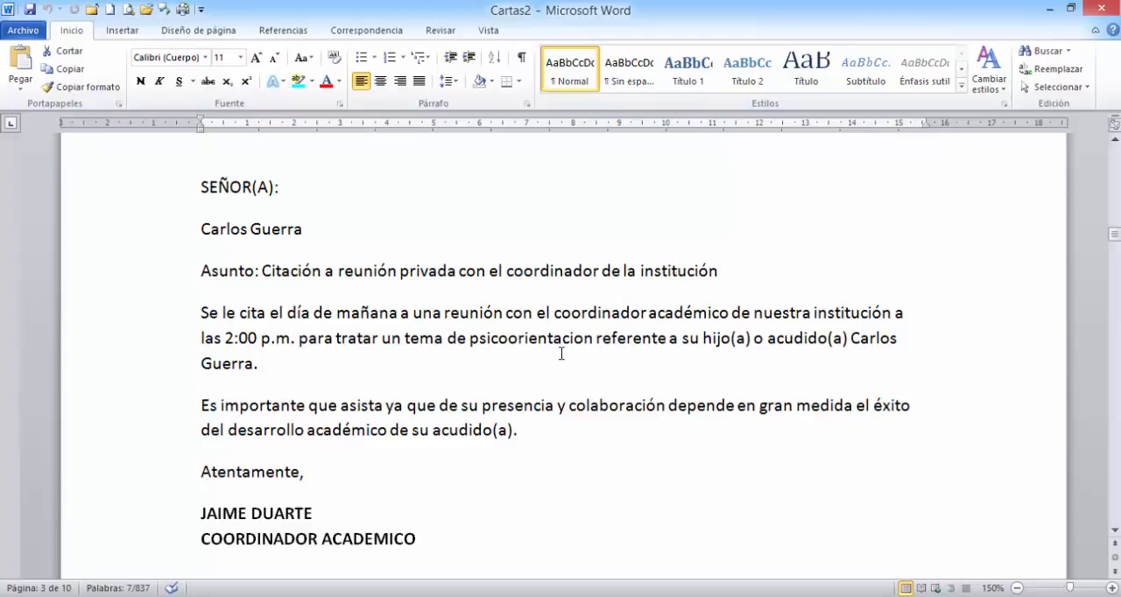
- Review the remaining merged letters through the last one, checking each parent name, time, topic and student name
scroll(526, 346, "down", 15)
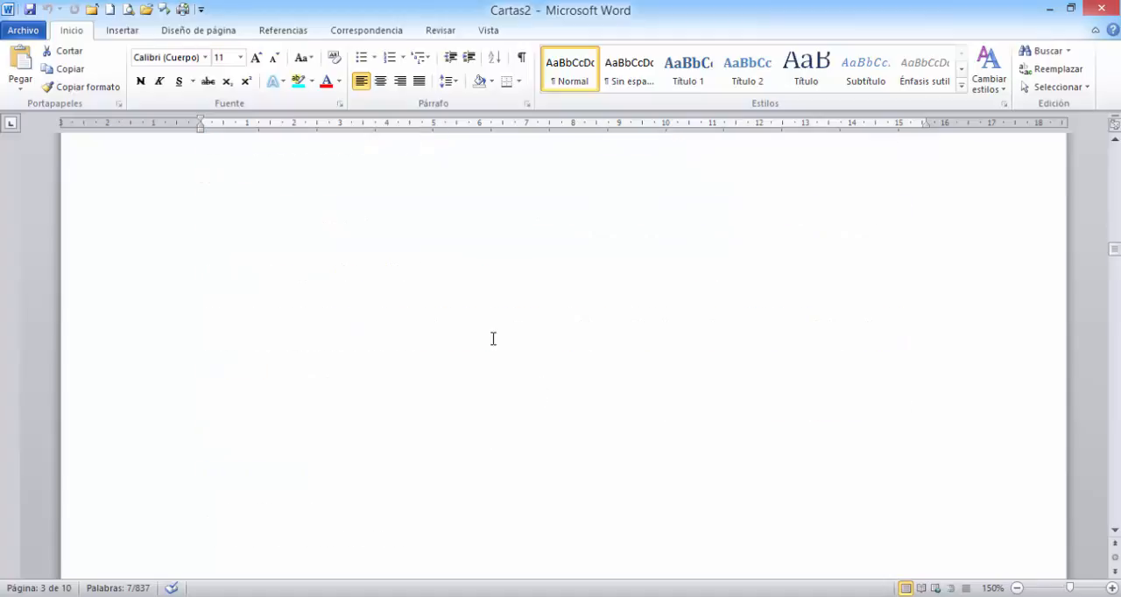
scroll(478, 342, "down", 15)
scroll(478, 341, "down", 15)
scroll(472, 368, "down", 15)
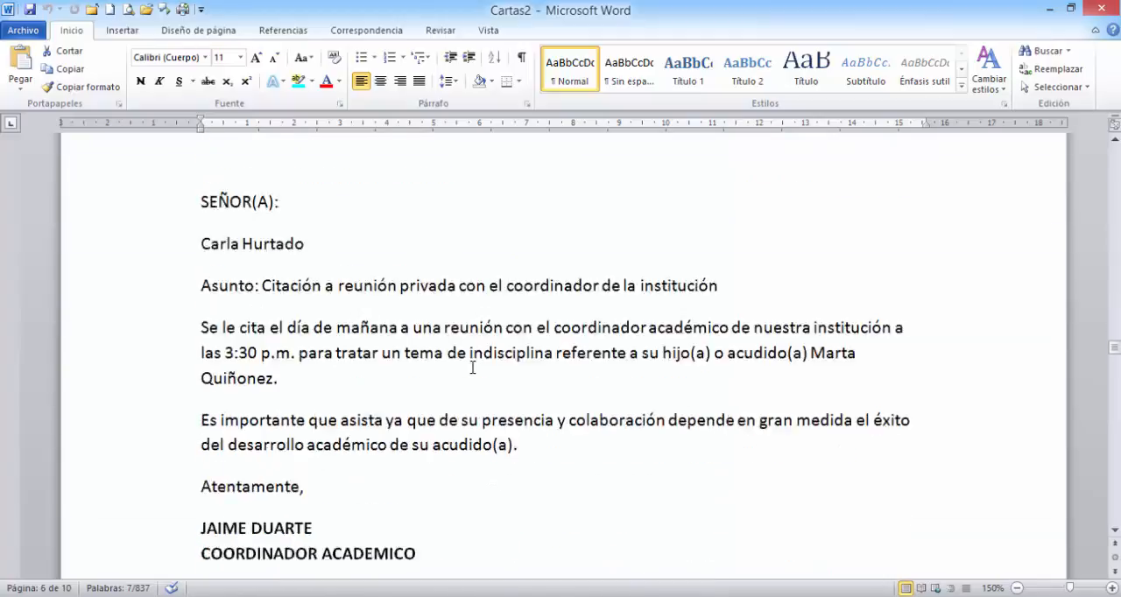
scroll(472, 371, "down", 10)
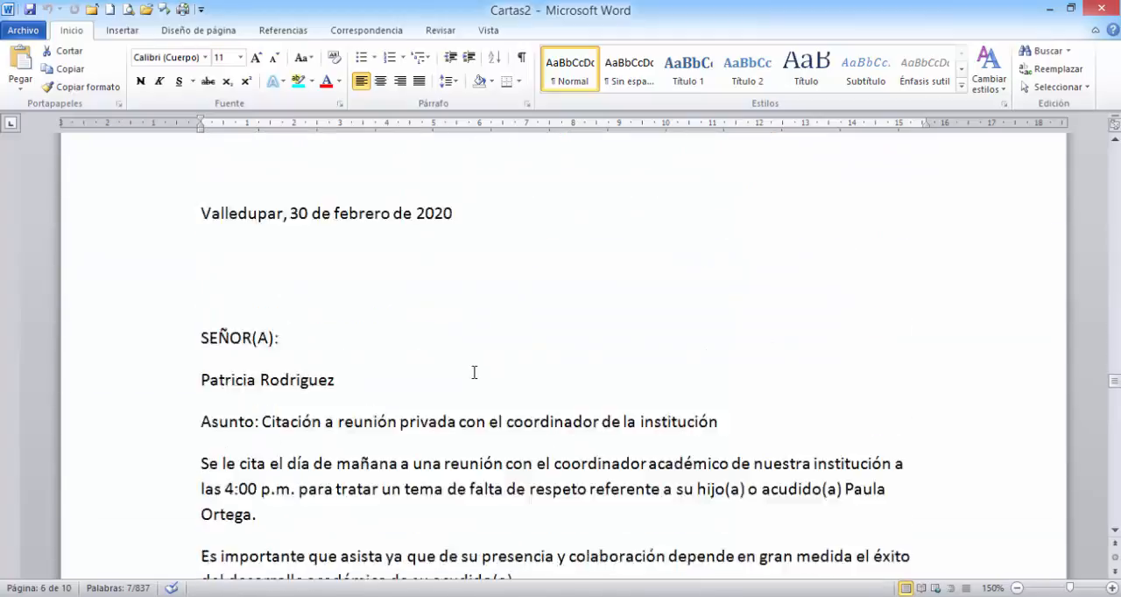
scroll(474, 371, "down", 3)
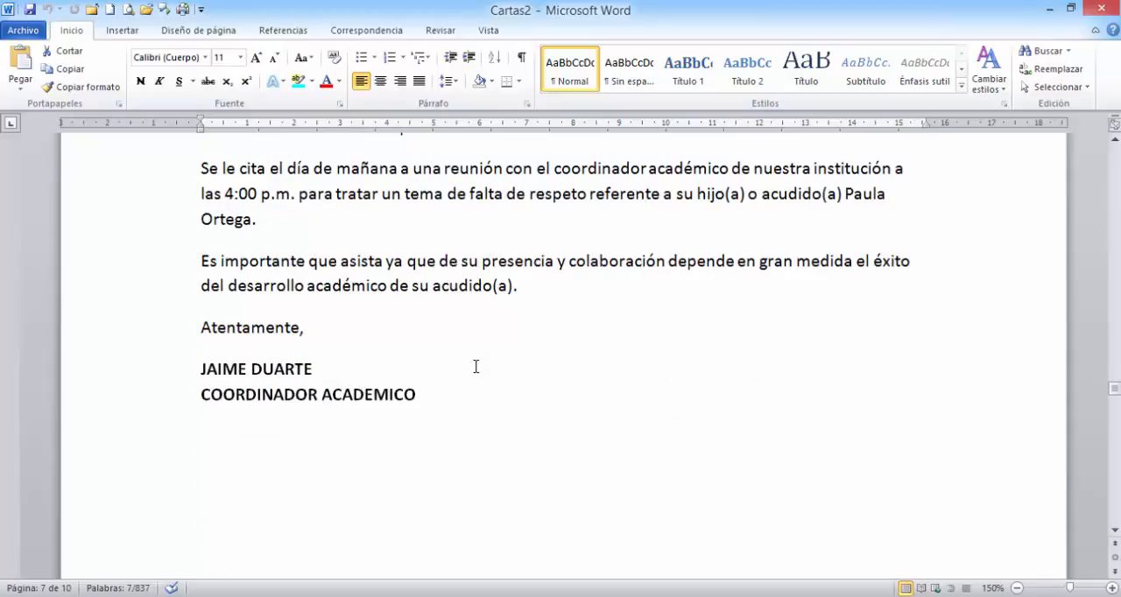
scroll(476, 366, "down", 5)
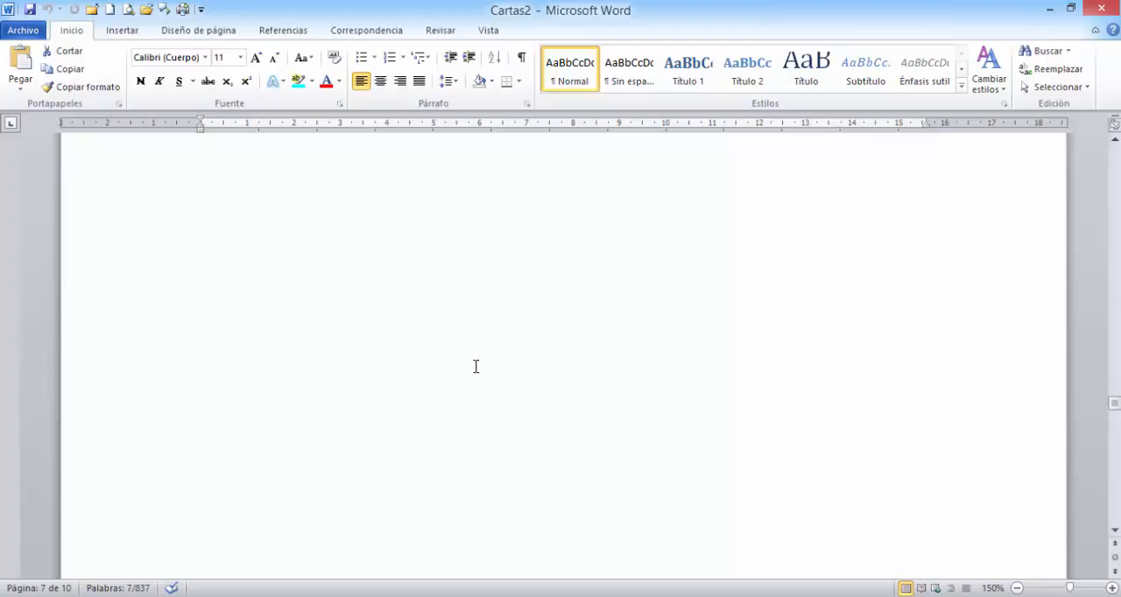
scroll(476, 366, "down", 5)
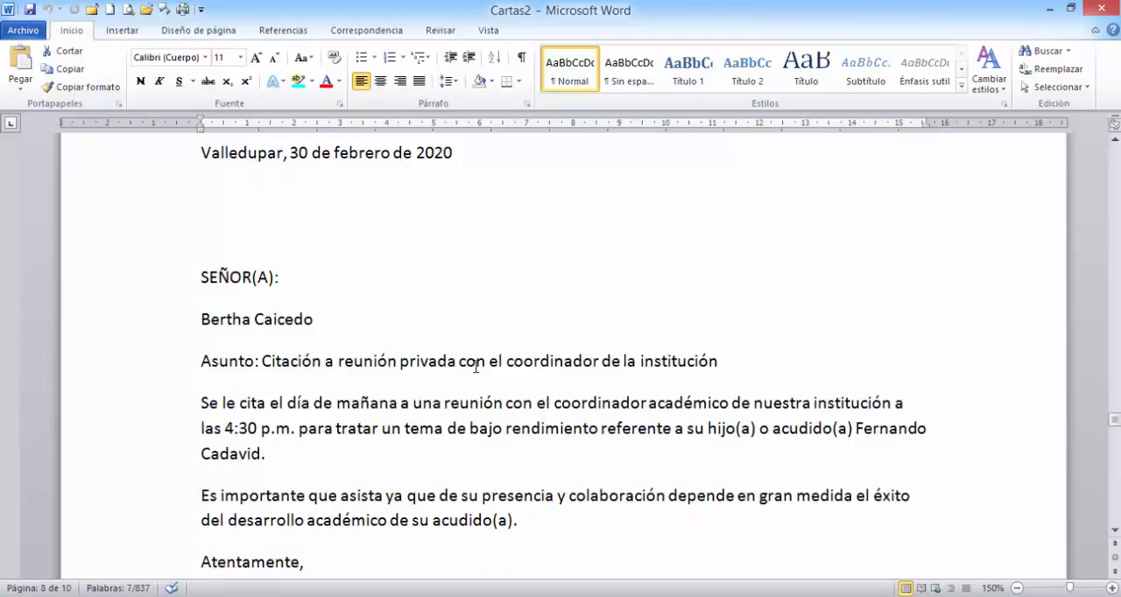
scroll(475, 367, "down", 10)
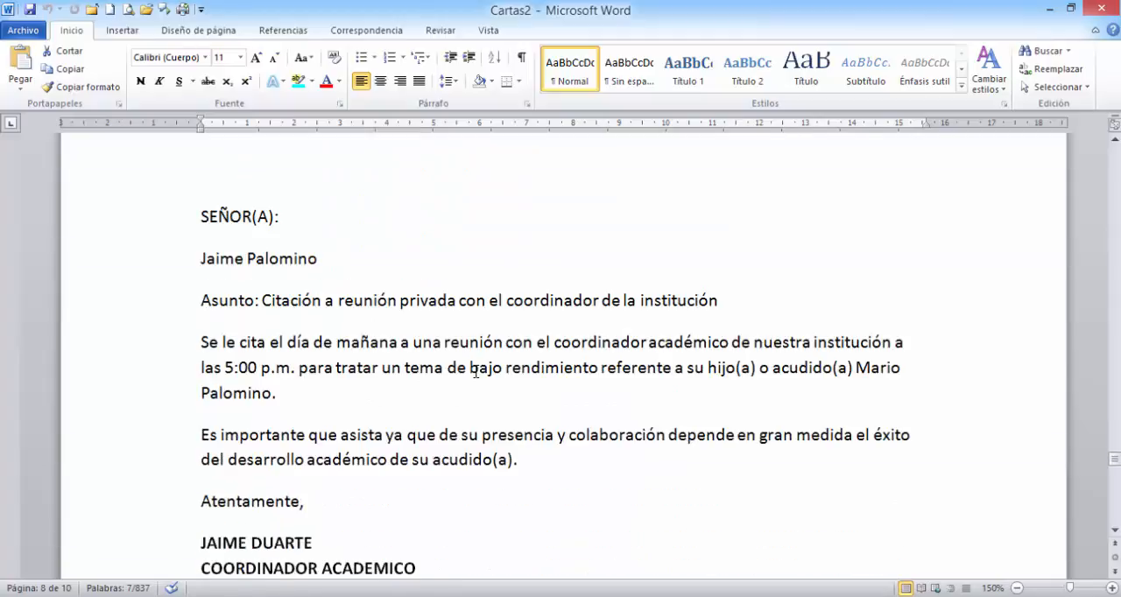
scroll(475, 372, "down", 15)
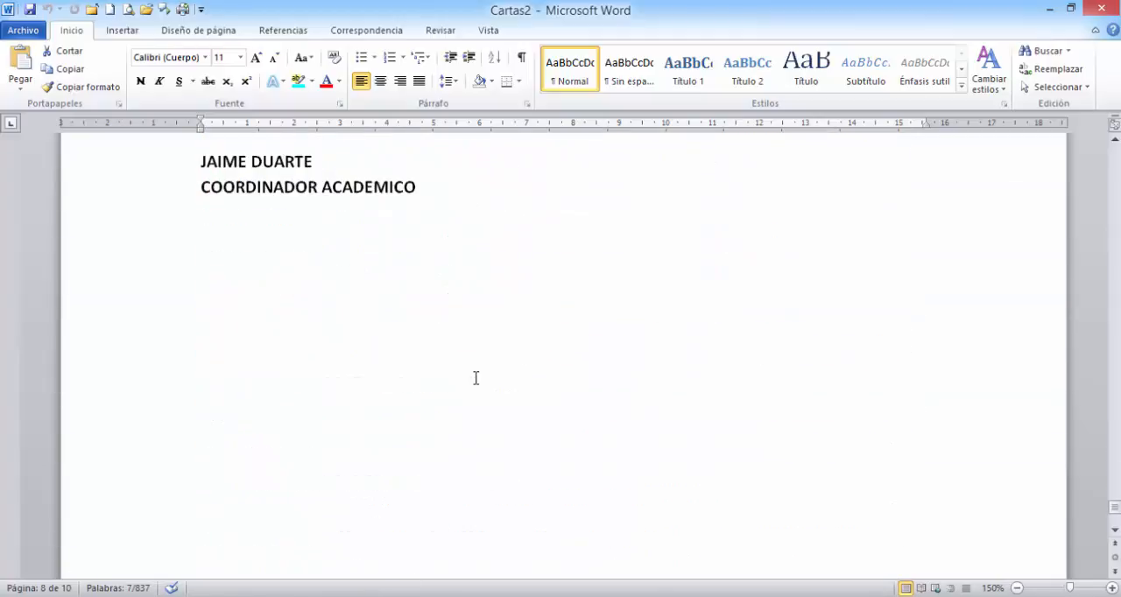
scroll(476, 377, "down", 5)
scroll(462, 353, "up", 10)
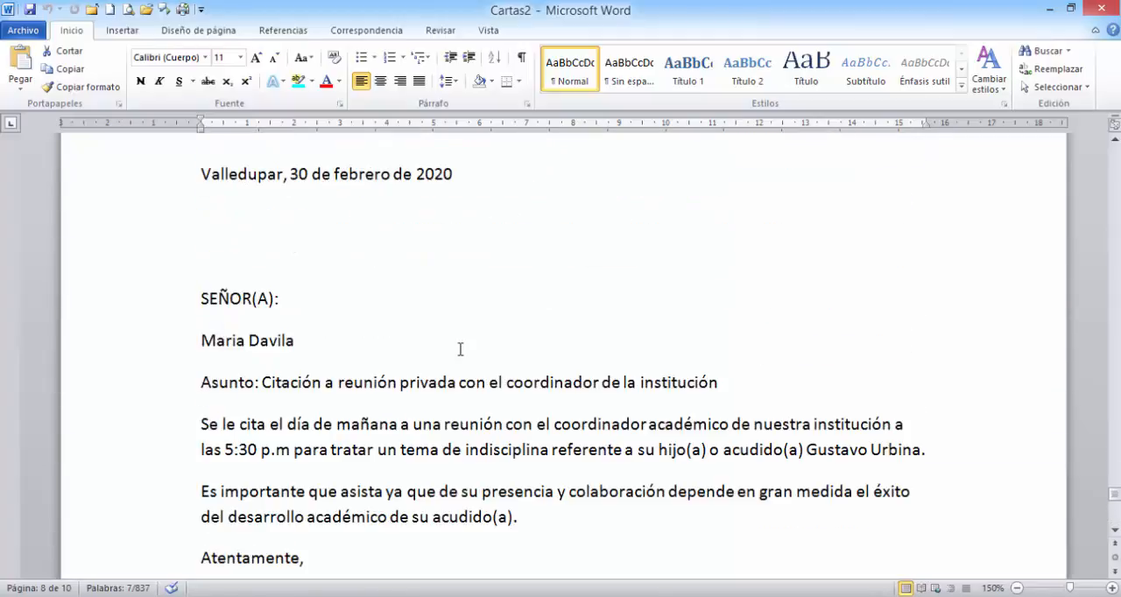